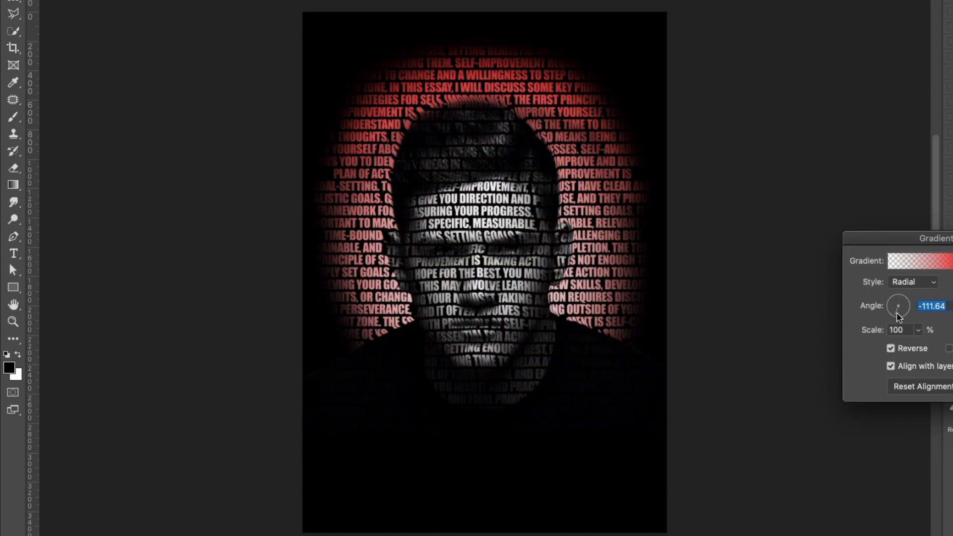
Apply the reversed radial red gradient and add the title "IT NEVER GETS EASIER" with "YOU JUST GET BETTER" beneath the portrait.
{"action": "key", "text": "Return"}
{"action": "key", "text": "b"}
{"action": "scroll", "coordinate": [544, 384], "scroll_direction": "down", "scroll_amount": 1}
{"action": "key", "text": "t"}
{"action": "left_click", "coordinate": [440, 449]}
{"action": "type", "text": "IT NEVER GETS EASIER"}
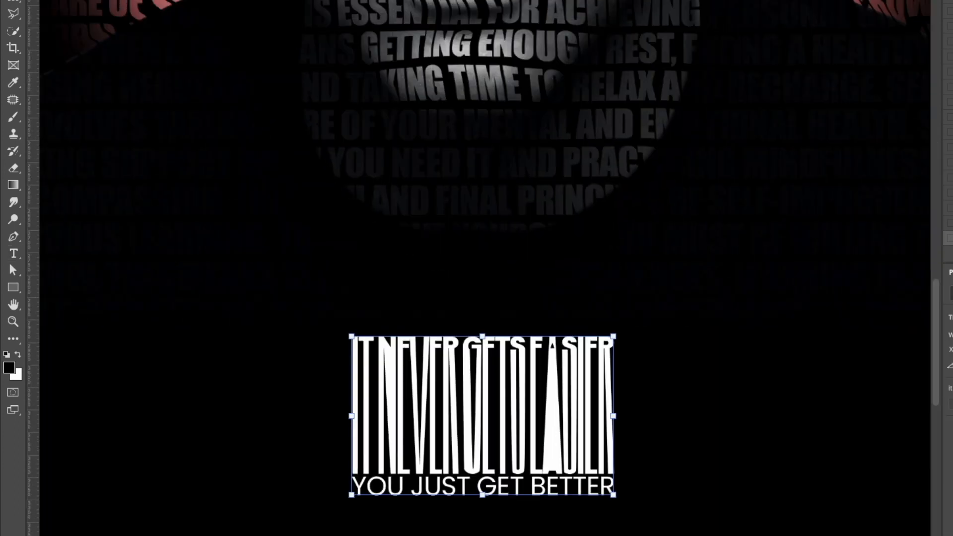
{"action": "left_click", "coordinate": [325, 320]}
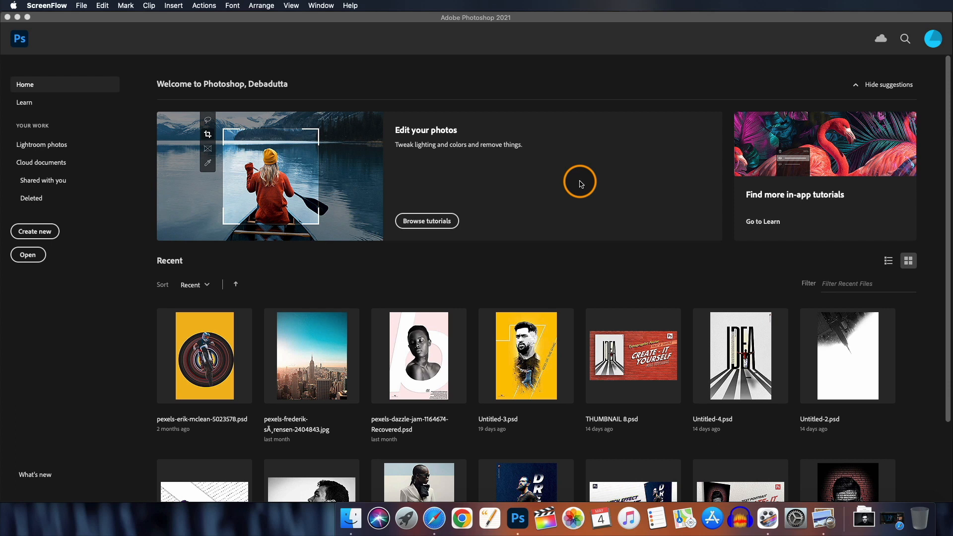
Create a new document from the Poster A4 preset, 21 x 30 cm at 300 ppi with a transparent background.
{"action": "left_click", "coordinate": [28, 231]}
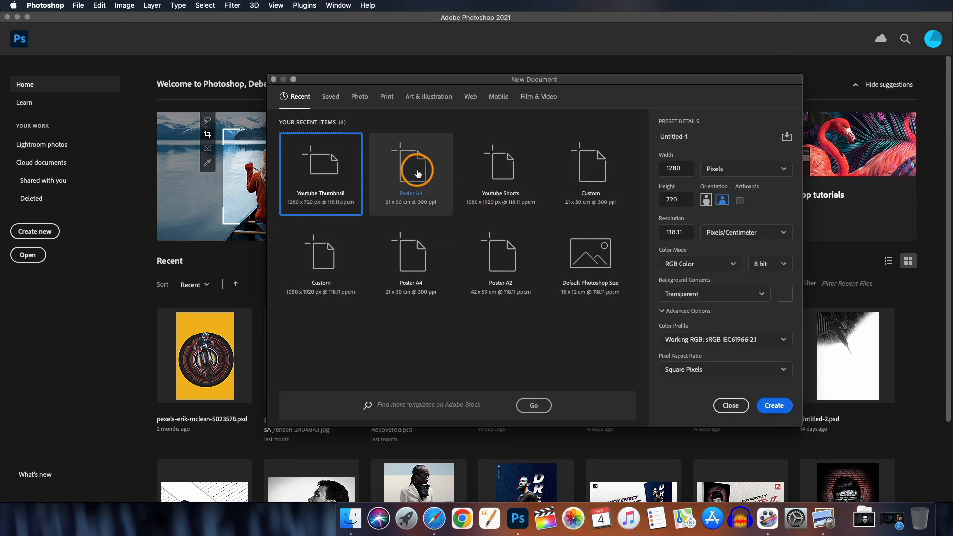
{"action": "left_click", "coordinate": [418, 174]}
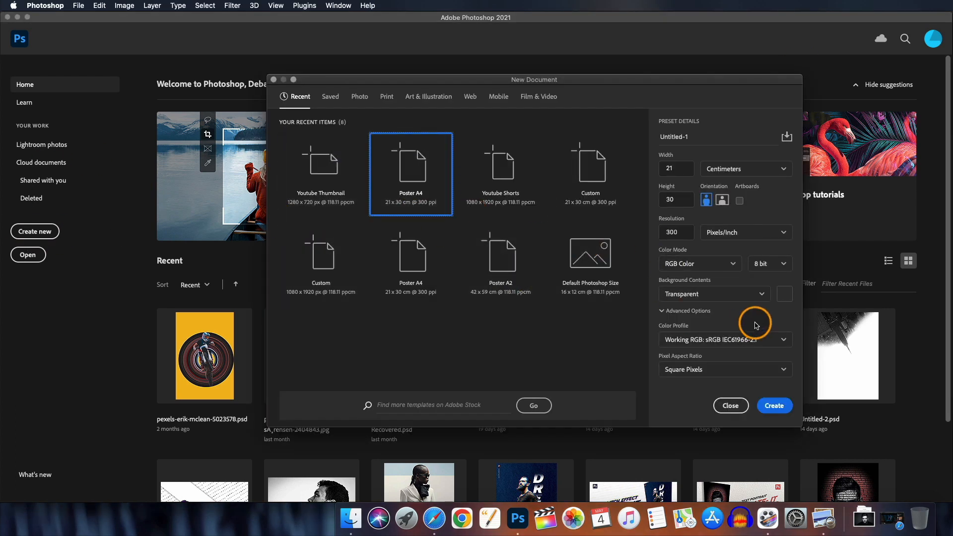
{"action": "left_click", "coordinate": [775, 407]}
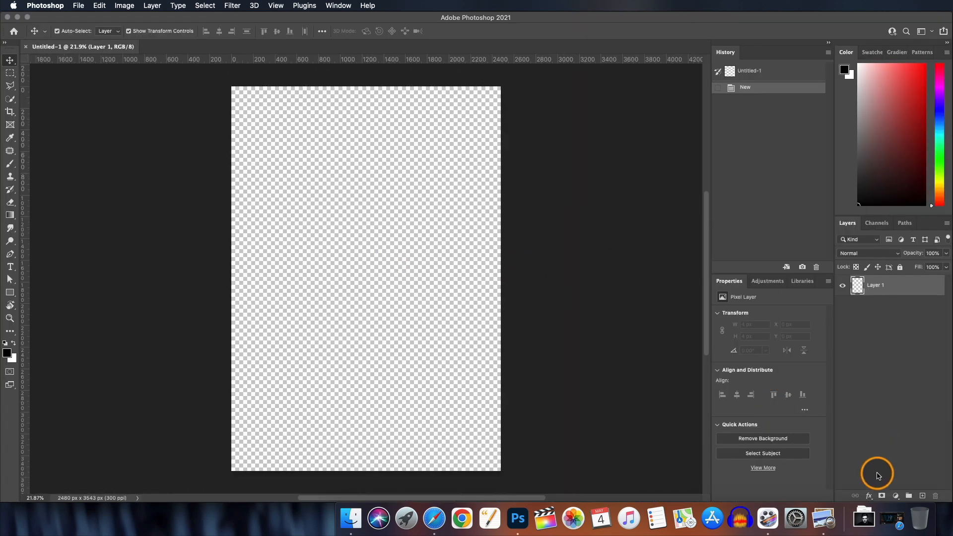
Place the downloaded black-and-white portrait JPG on the canvas, scaled to about 13.7% and shifted slightly to the left.
{"action": "left_click", "coordinate": [864, 518]}
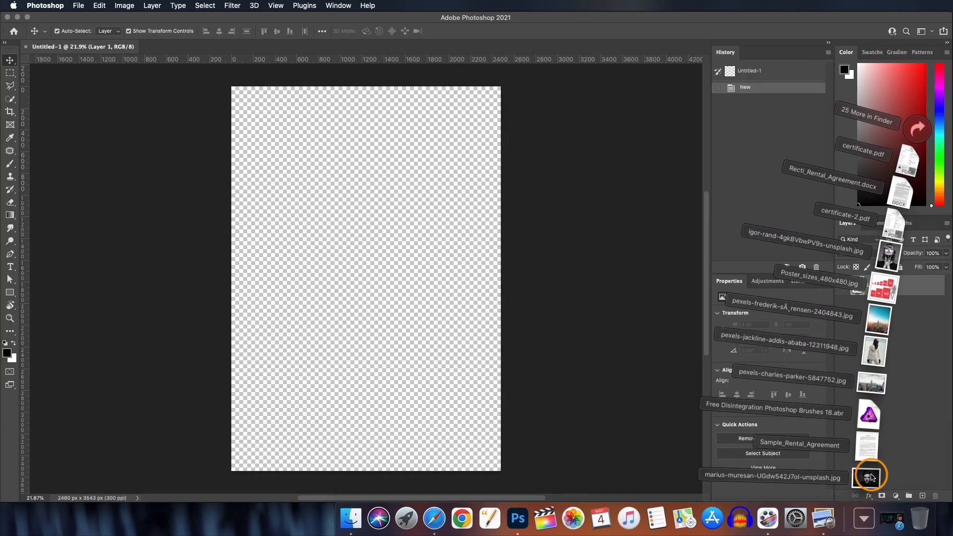
{"action": "left_click_drag", "start_coordinate": [872, 477], "coordinate": [429, 231]}
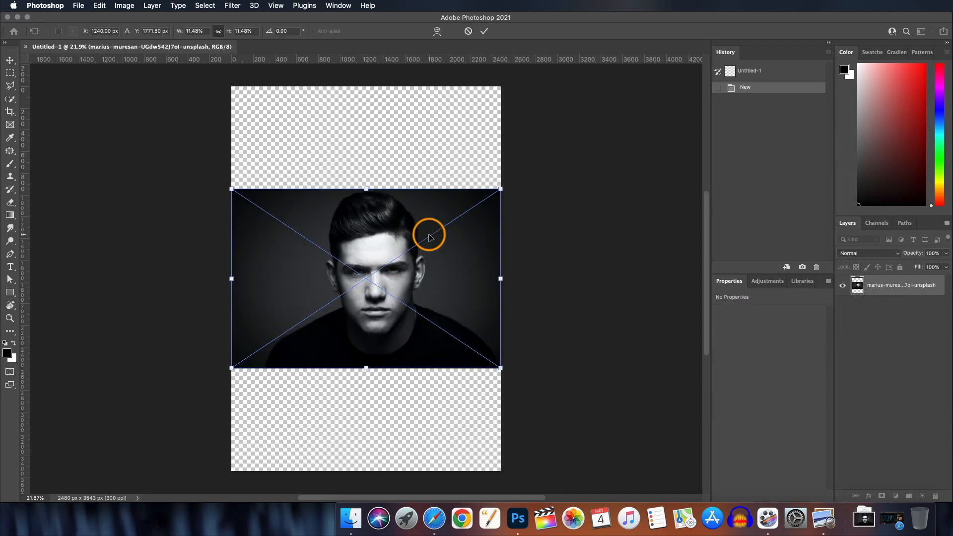
{"action": "scroll", "coordinate": [390, 246], "scroll_direction": "up", "scroll_amount": 1}
{"action": "scroll", "coordinate": [389, 246], "scroll_direction": "up", "scroll_amount": 1}
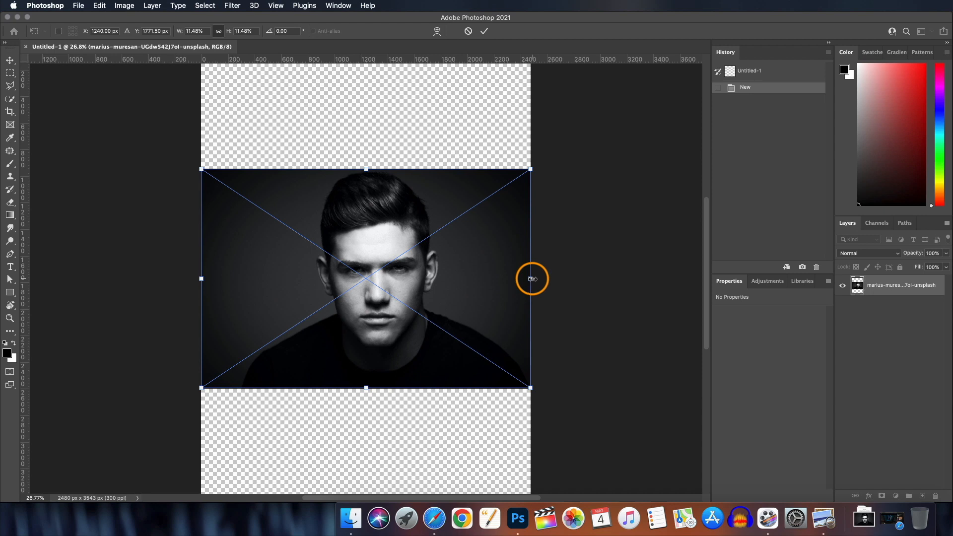
{"action": "left_click_drag", "start_coordinate": [530, 278], "coordinate": [562, 278]}
{"action": "left_click_drag", "start_coordinate": [398, 280], "coordinate": [388, 279]}
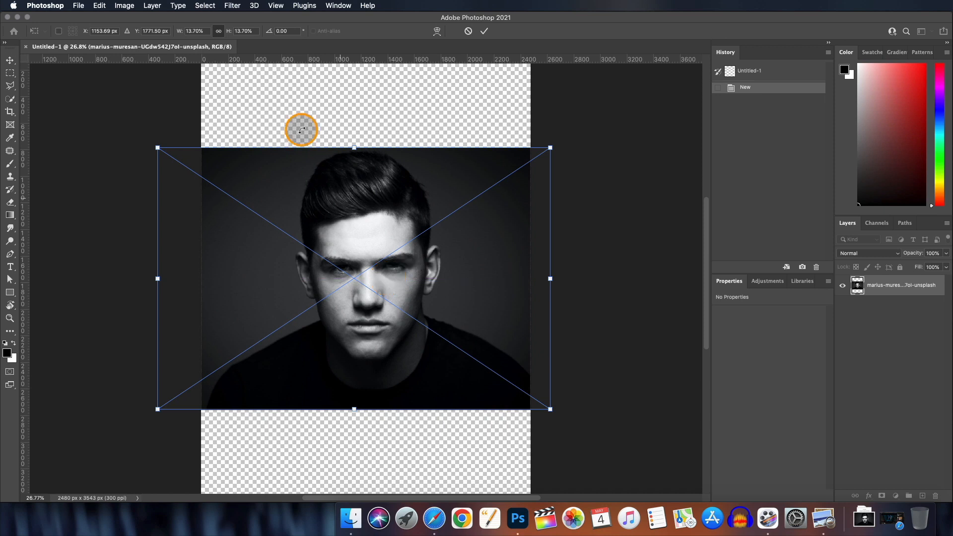
{"action": "left_click", "coordinate": [485, 32]}
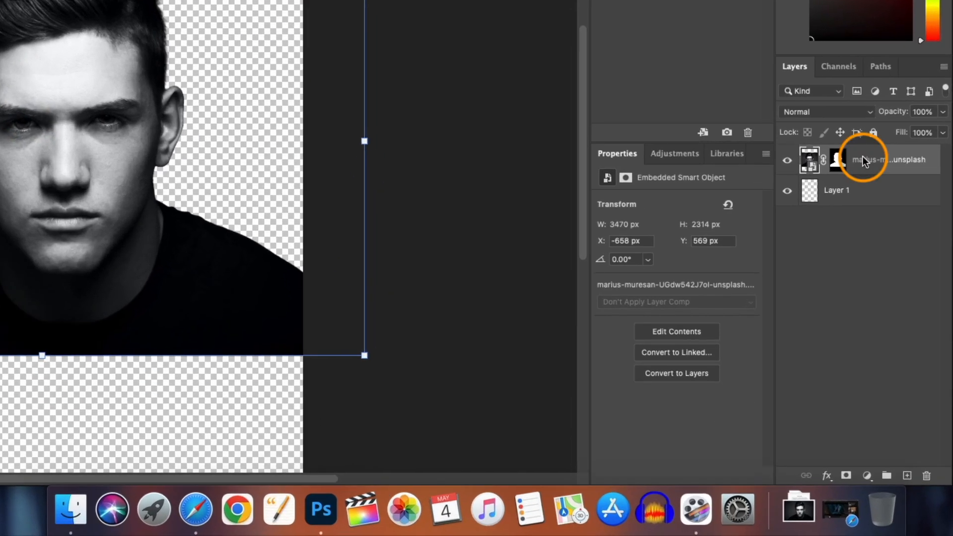
Rename the masked portrait layer as Subject.
{"action": "double_click", "coordinate": [873, 161]}
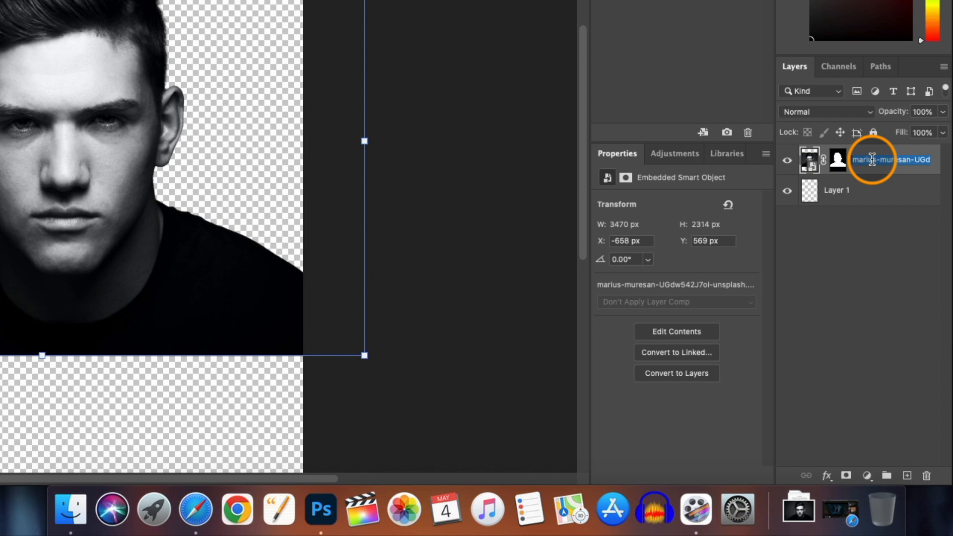
{"action": "type", "text": "Subject"}
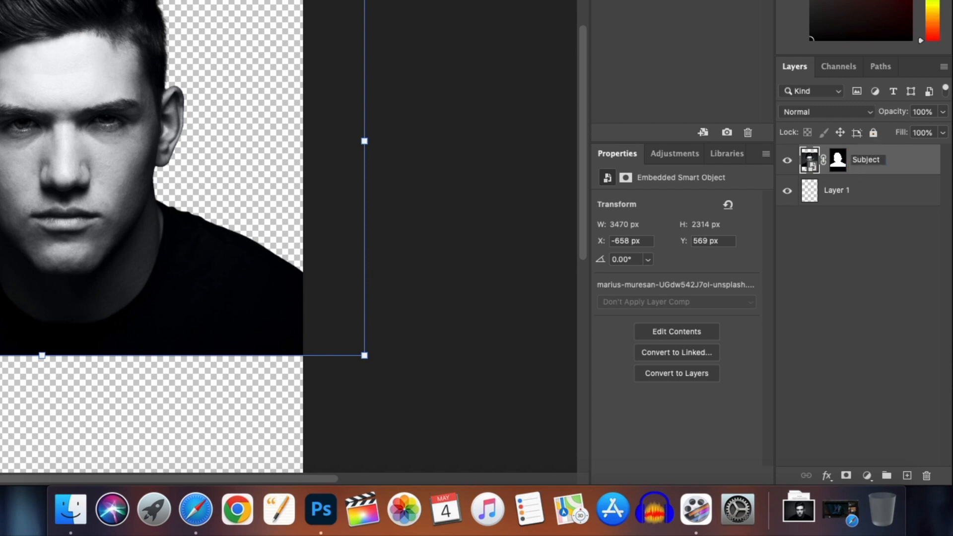
{"action": "left_click", "coordinate": [907, 165]}
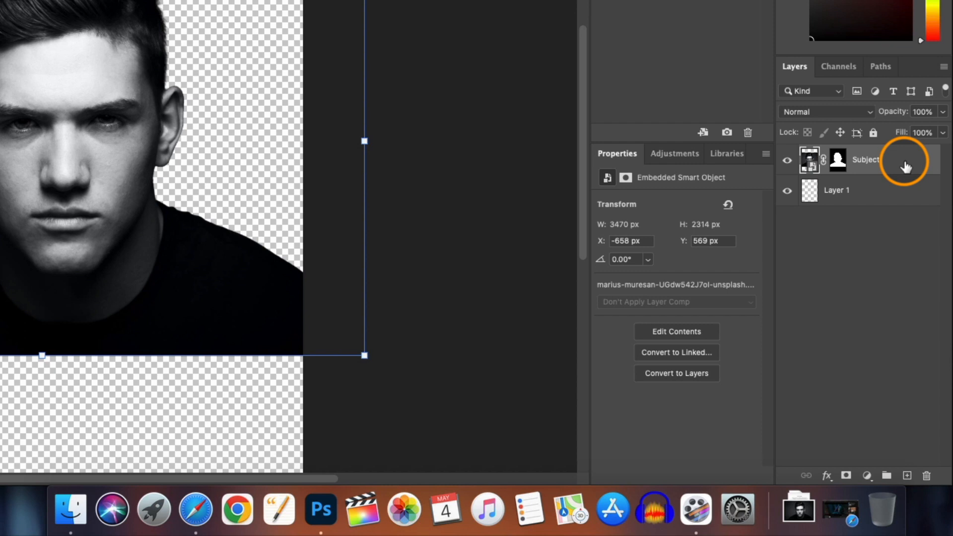
Duplicate the Subject layer and hide the original.
{"action": "key", "text": "super+j"}
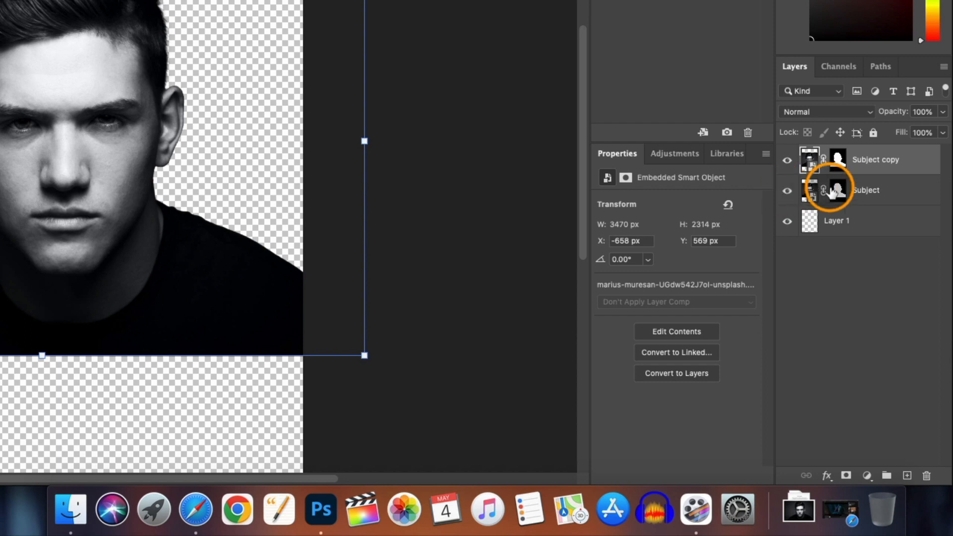
{"action": "left_click", "coordinate": [788, 191]}
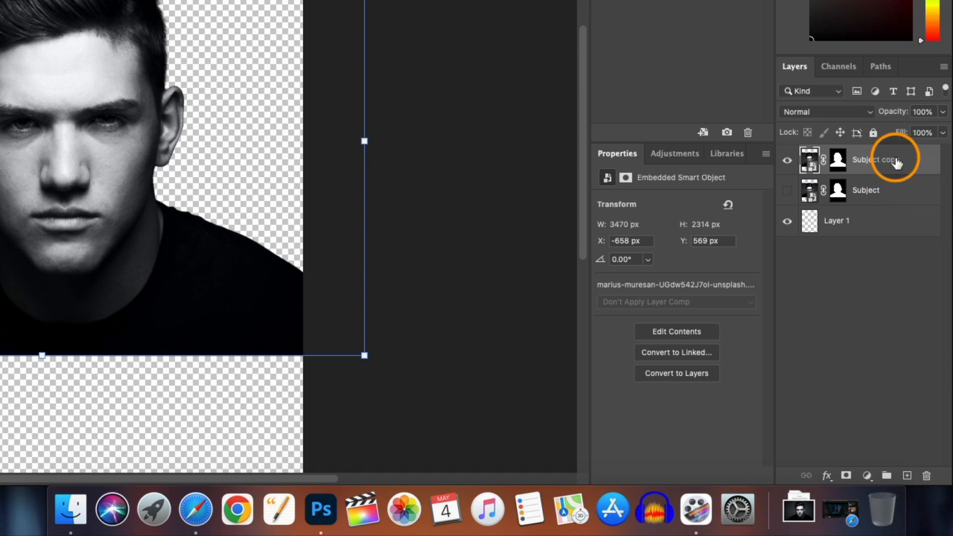
Convert the Subject copy layer to a smart object and rename it Subject 1.
{"action": "right_click", "coordinate": [913, 162]}
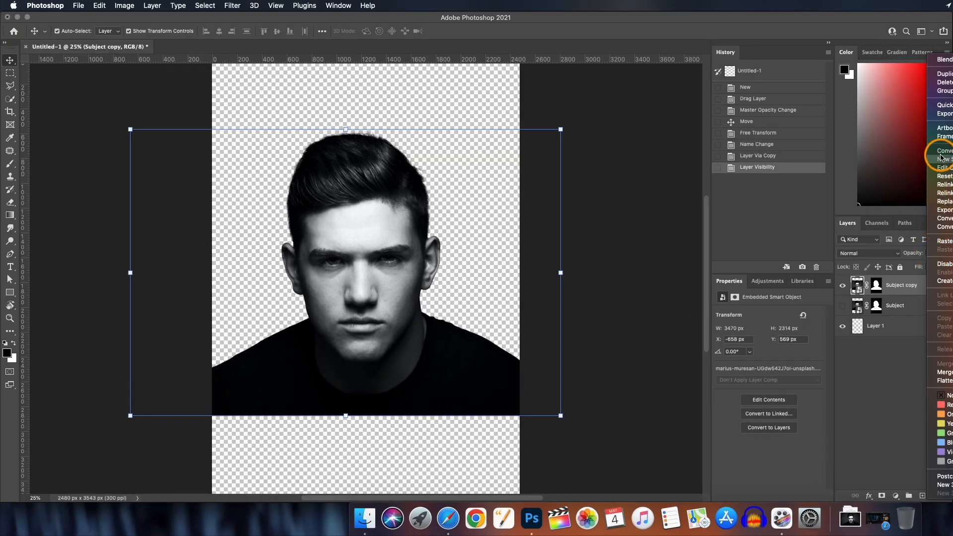
{"action": "left_click", "coordinate": [941, 151]}
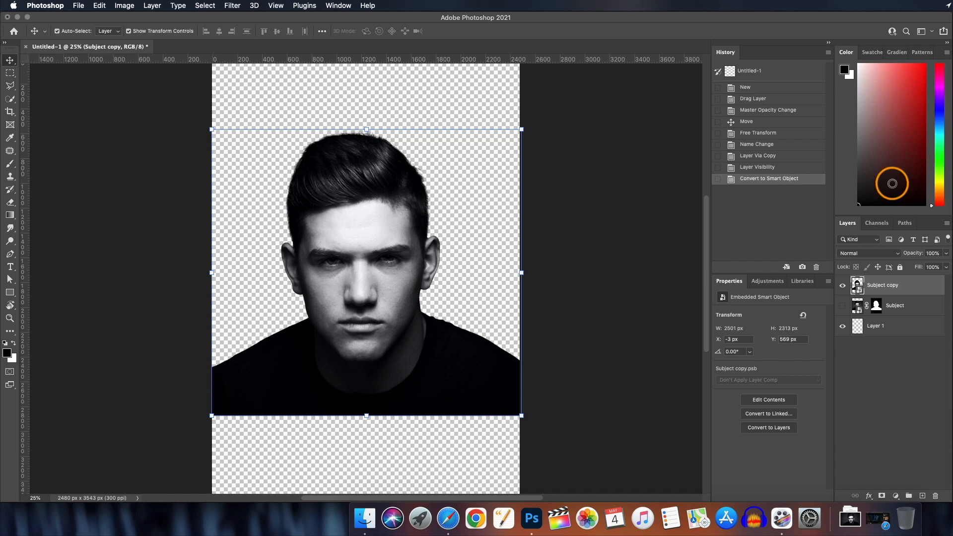
{"action": "double_click", "coordinate": [896, 286]}
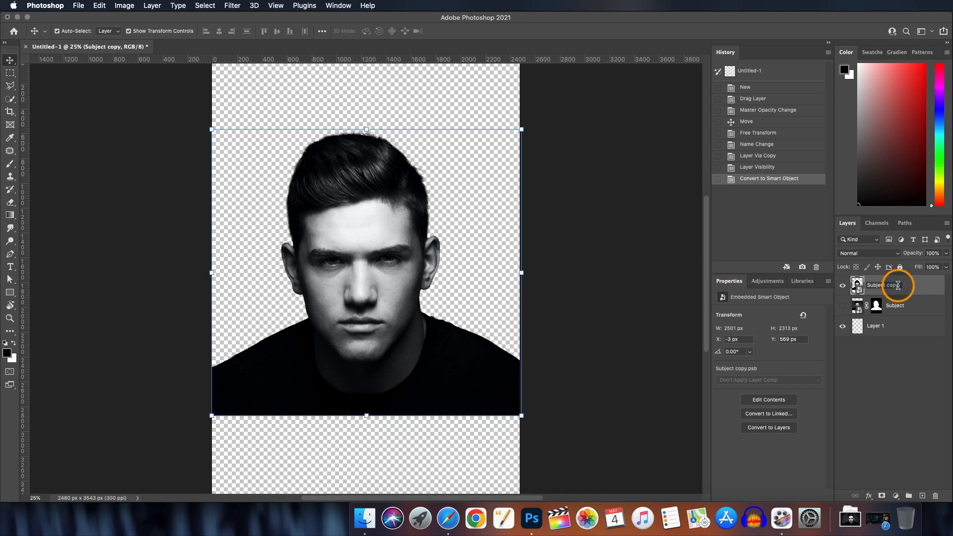
{"action": "type", "text": "Subject 1"}
{"action": "key", "text": "Return"}
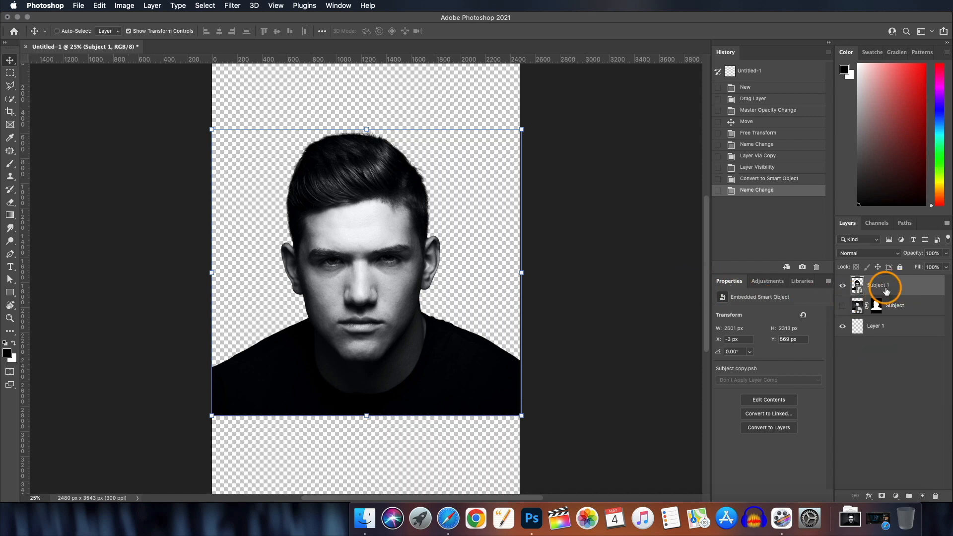
Duplicate the Subject 1 layer and apply a Gaussian Blur with a 10.1 pixel radius to the copy.
{"action": "key", "text": "super+j"}
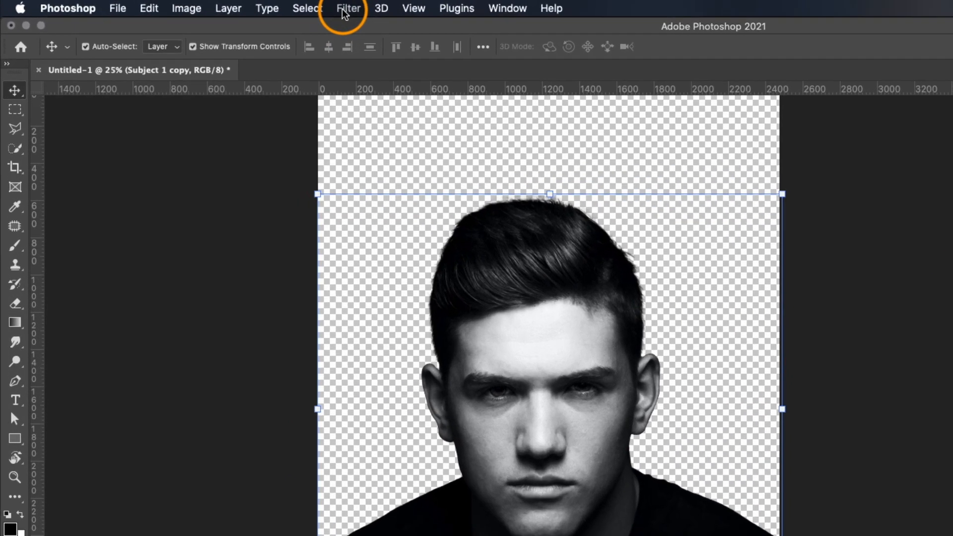
{"action": "left_click", "coordinate": [345, 11]}
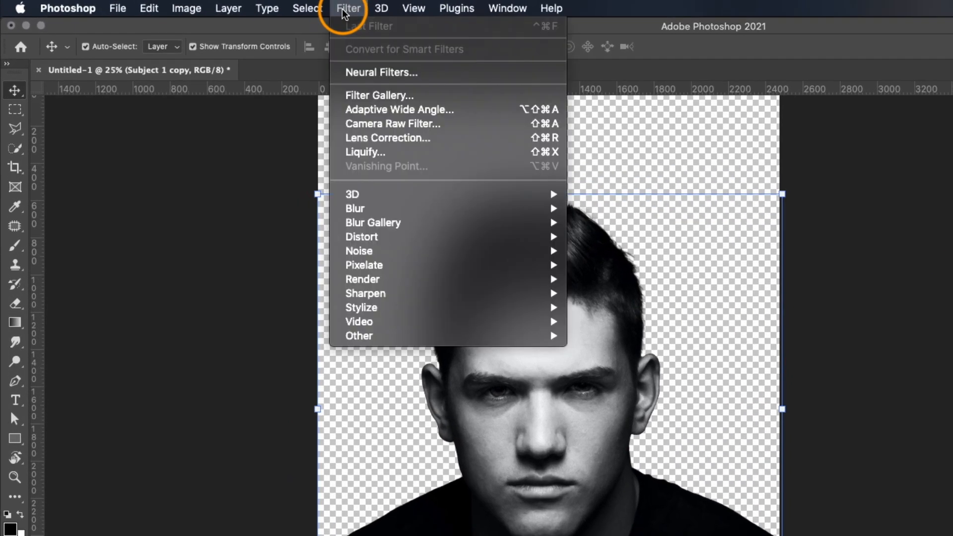
{"action": "mouse_move", "coordinate": [359, 211]}
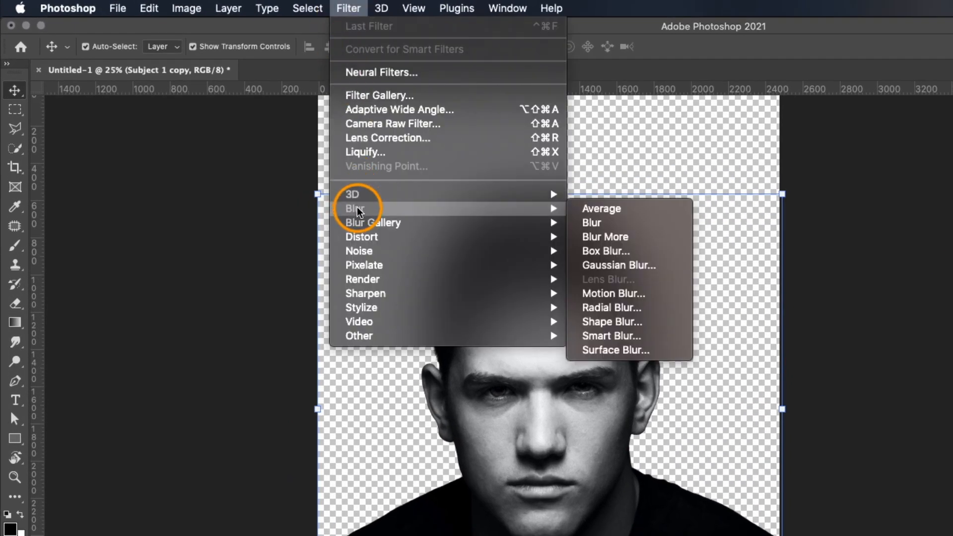
{"action": "left_click", "coordinate": [619, 265]}
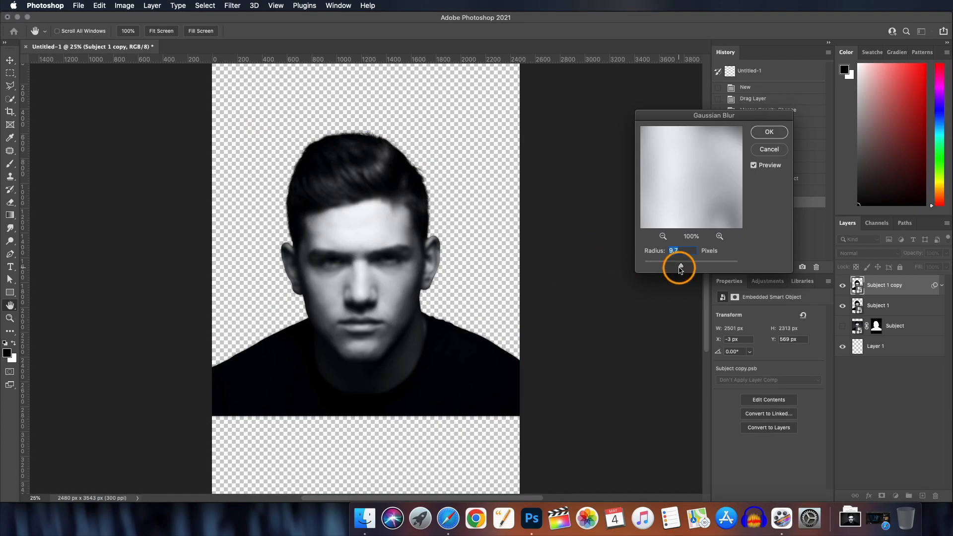
{"action": "left_click_drag", "start_coordinate": [681, 269], "coordinate": [683, 267]}
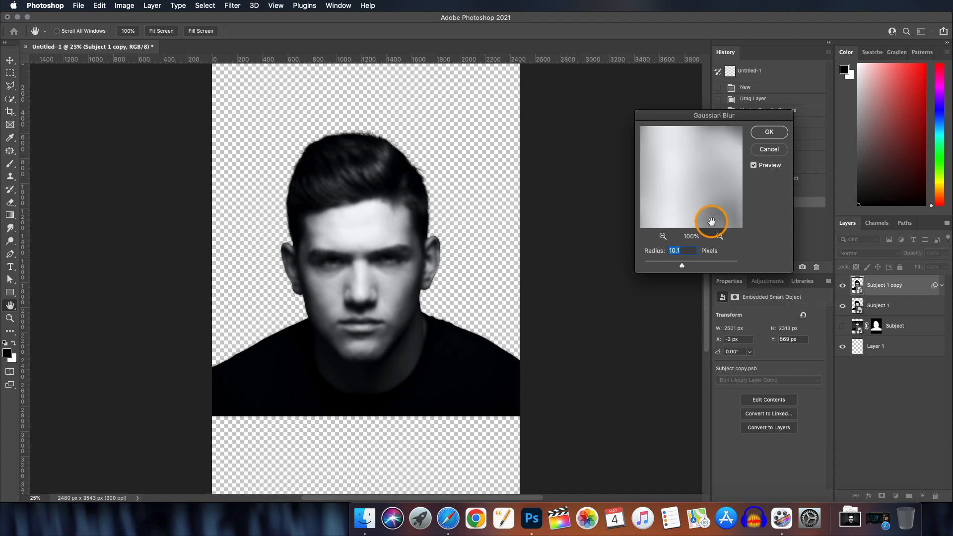
{"action": "left_click", "coordinate": [768, 134]}
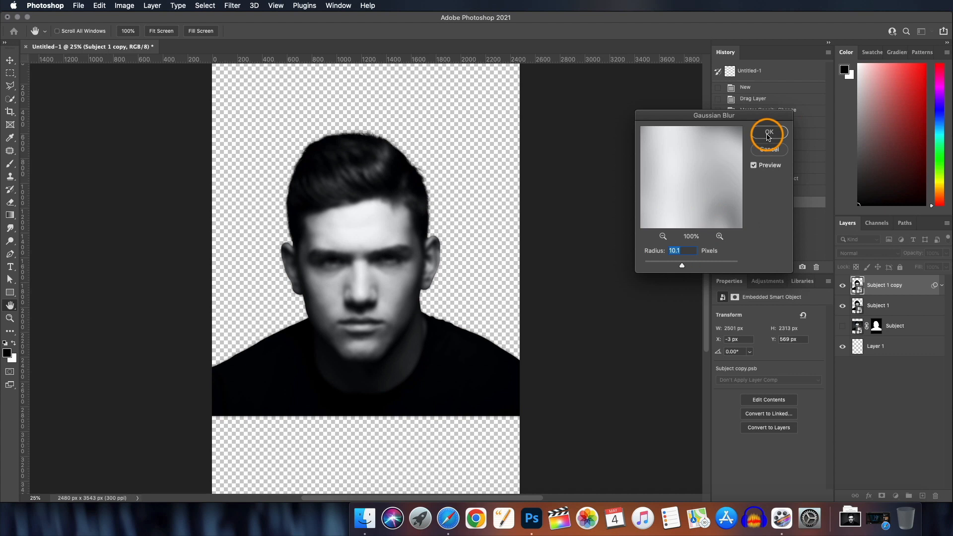
Hide the Subject 1 layer and save the document to the Desktop as a Photoshop file named Displace with maximized compatibility.
{"action": "left_click", "coordinate": [843, 333]}
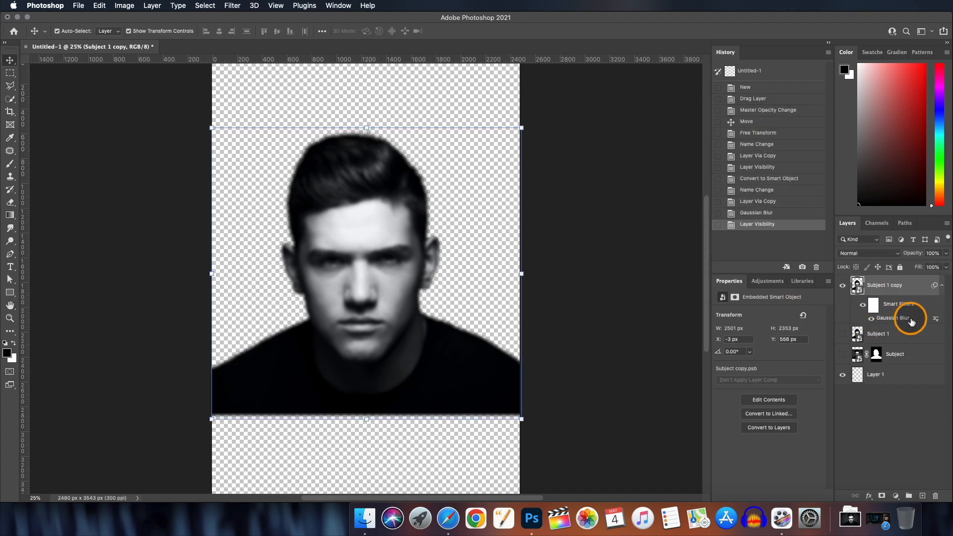
{"action": "left_click", "coordinate": [79, 6]}
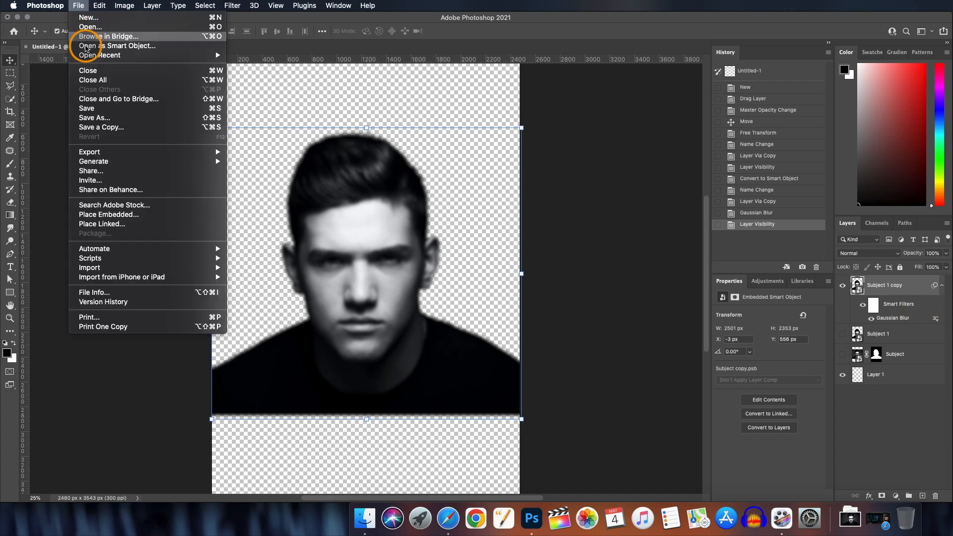
{"action": "mouse_move", "coordinate": [99, 155]}
{"action": "left_click", "coordinate": [95, 118]}
{"action": "left_click", "coordinate": [697, 347]}
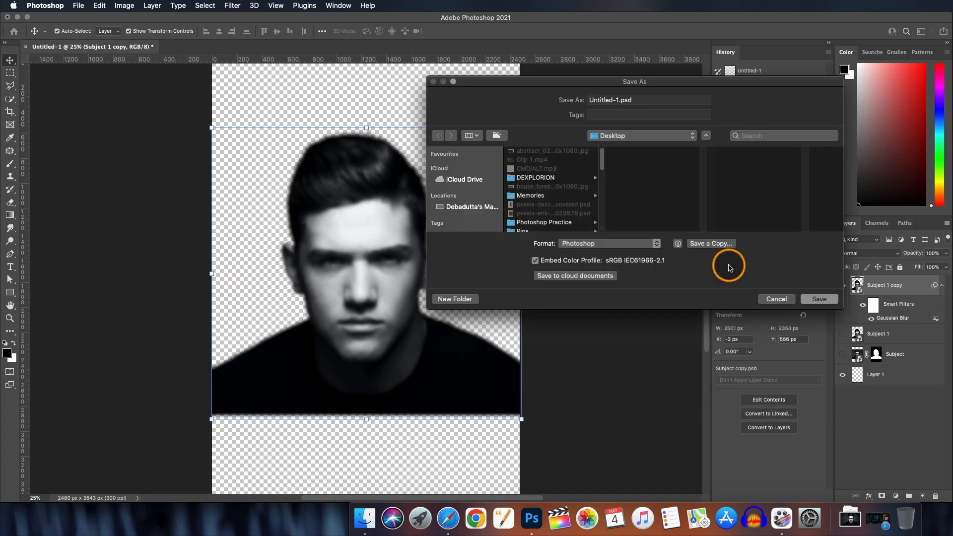
{"action": "type", "text": "Displace"}
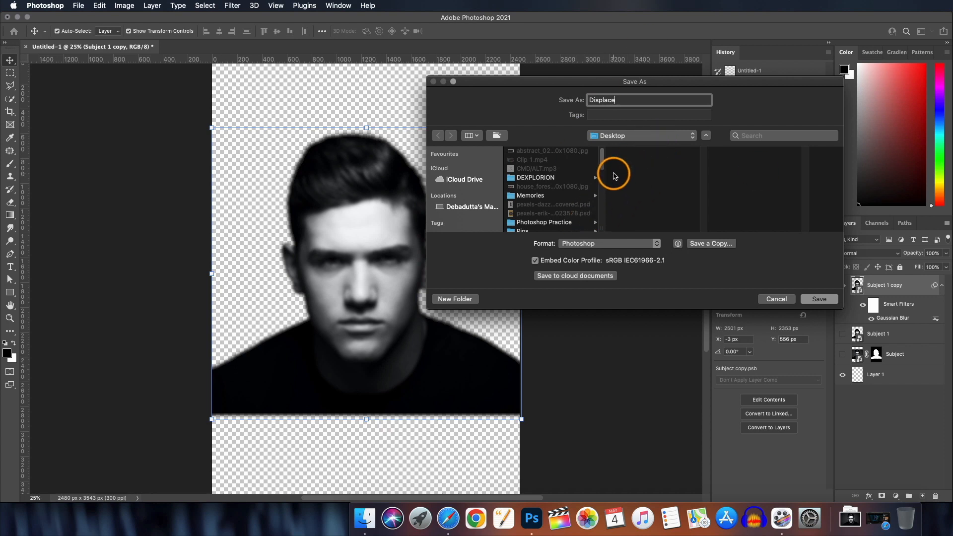
{"action": "left_click", "coordinate": [819, 299]}
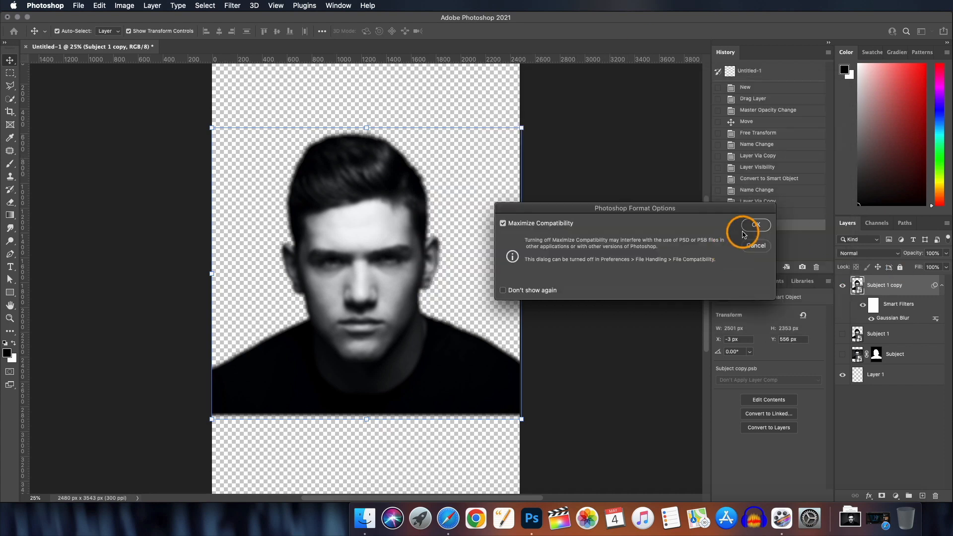
{"action": "left_click", "coordinate": [755, 225]}
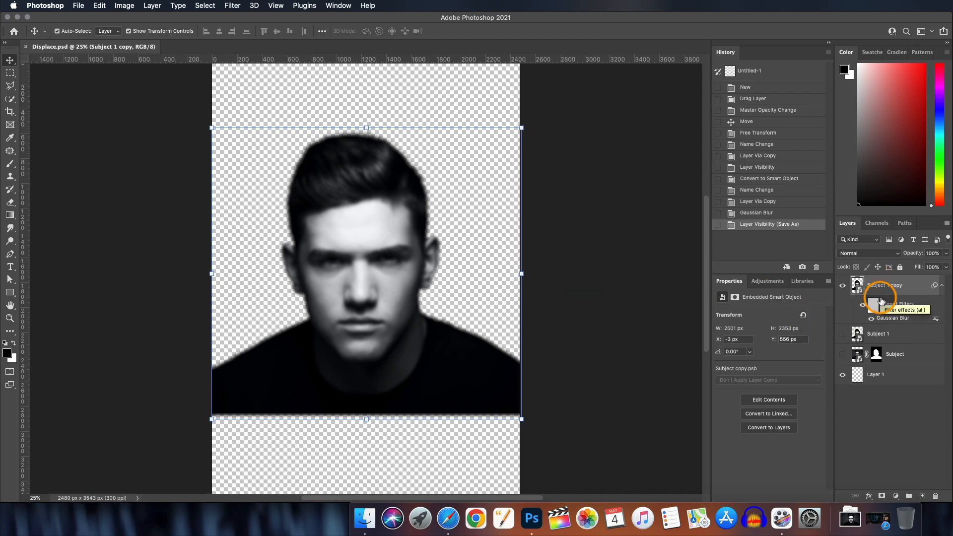
Undo the layer hiding, the Gaussian Blur and the duplication of Subject 1.
{"action": "key", "text": "super+z"}
{"action": "key", "text": "super+z"}
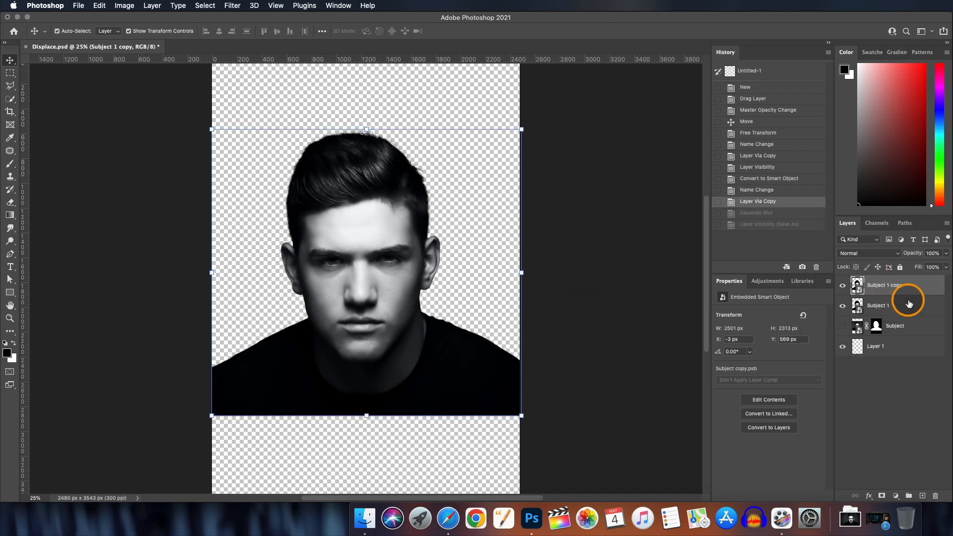
{"action": "key", "text": "super+z"}
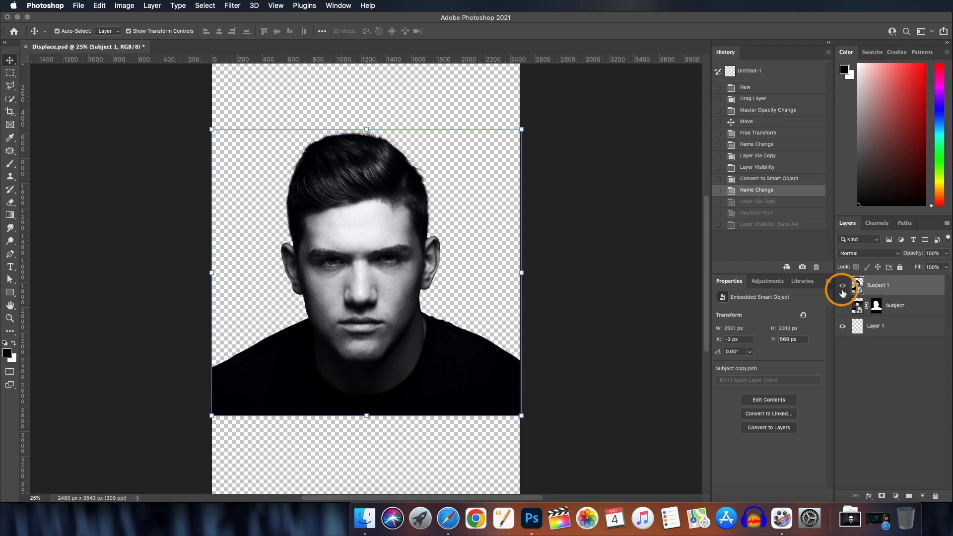
Create a text box covering the whole canvas and fill it with the copied self-improvement essay in centred 20 pt Impact.
{"action": "key", "text": "super+0"}
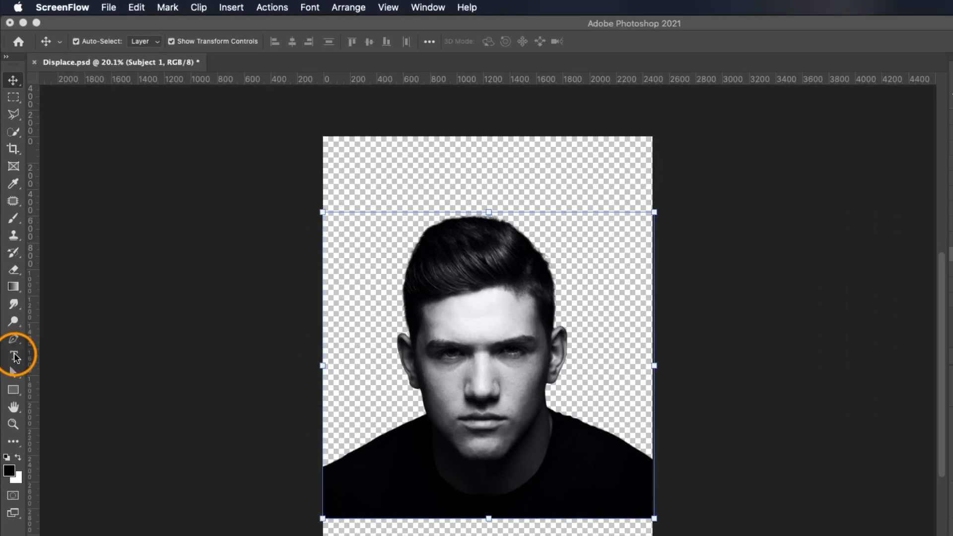
{"action": "left_click", "coordinate": [10, 267]}
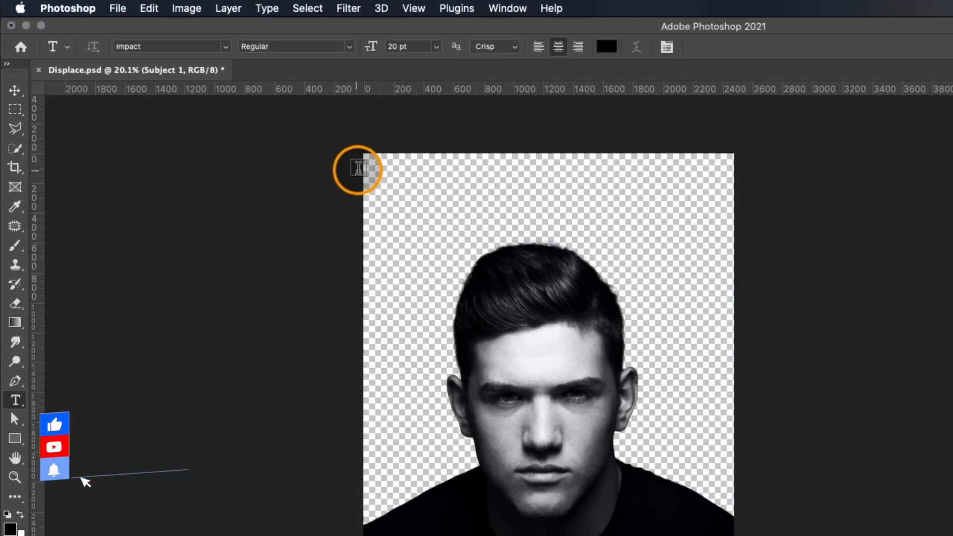
{"action": "mouse_move", "coordinate": [362, 150]}
{"action": "left_mouse_down"}
{"action": "mouse_move", "coordinate": [615, 362]}
{"action": "mouse_move", "coordinate": [734, 534]}
{"action": "left_mouse_up"}
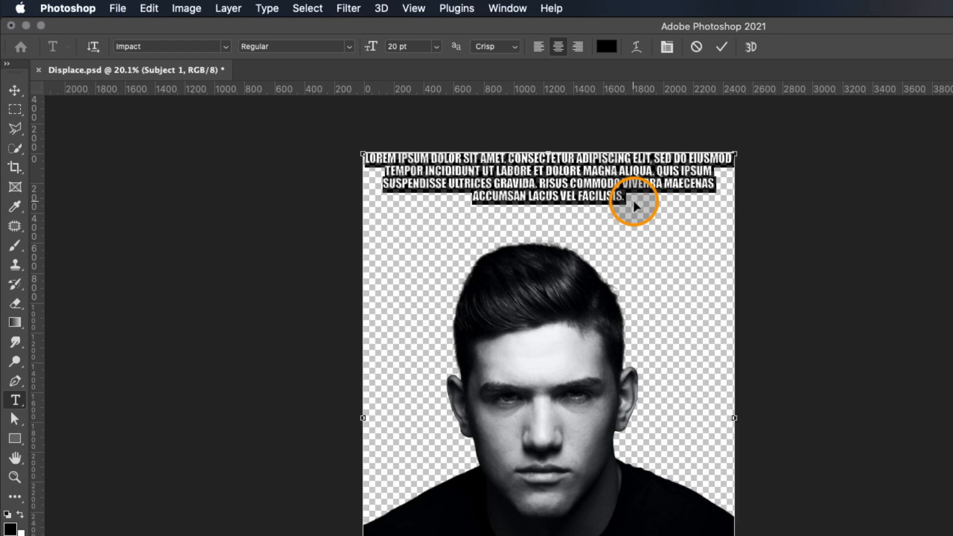
{"action": "key", "text": "cmd+v"}
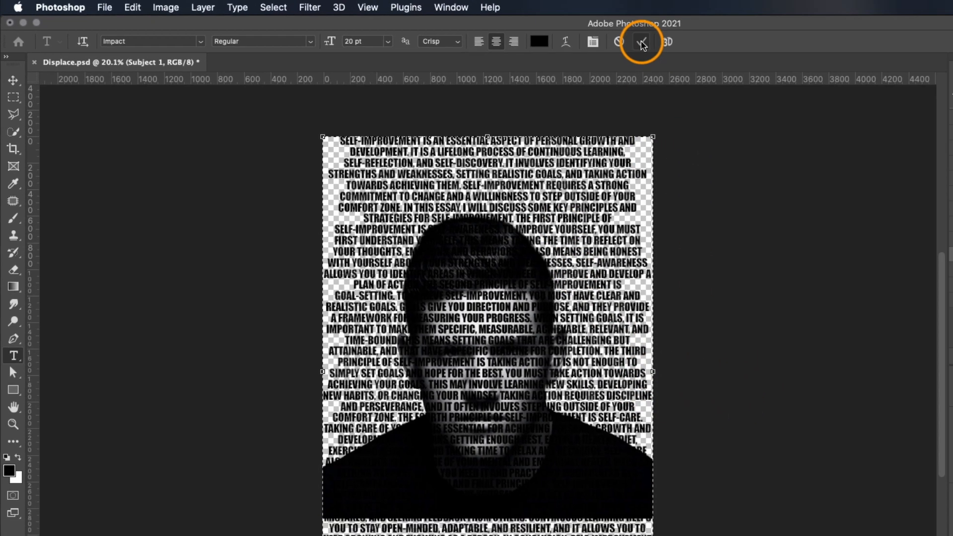
{"action": "left_click", "coordinate": [722, 46]}
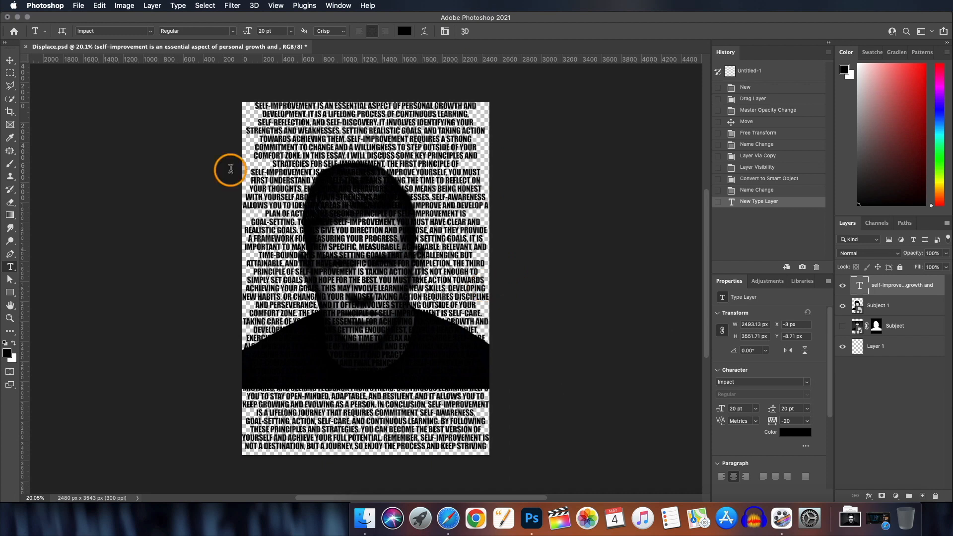
Scale the essay text layer to about 100.6% so it spans the canvas, and convert it to a smart object.
{"action": "left_click", "coordinate": [9, 61]}
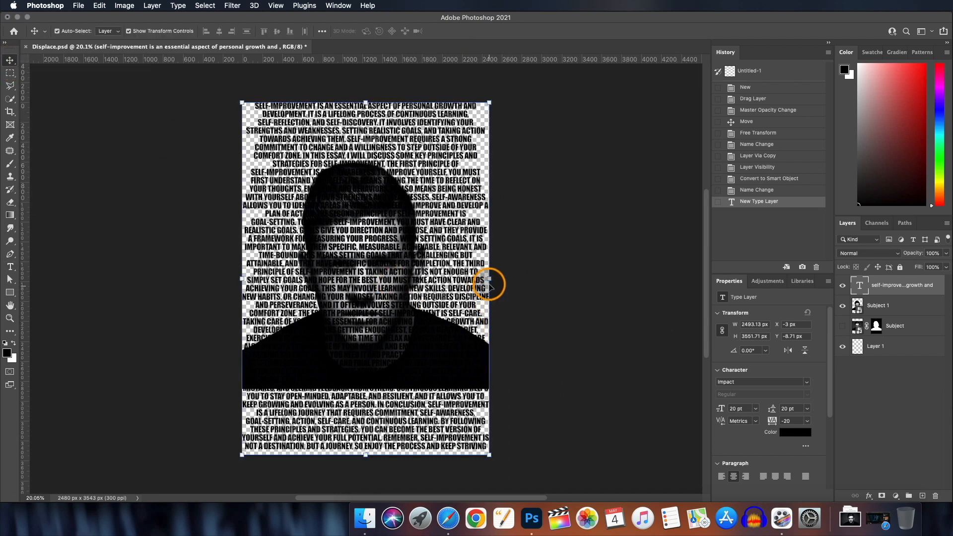
{"action": "left_click_drag", "start_coordinate": [489, 278], "coordinate": [493, 278]}
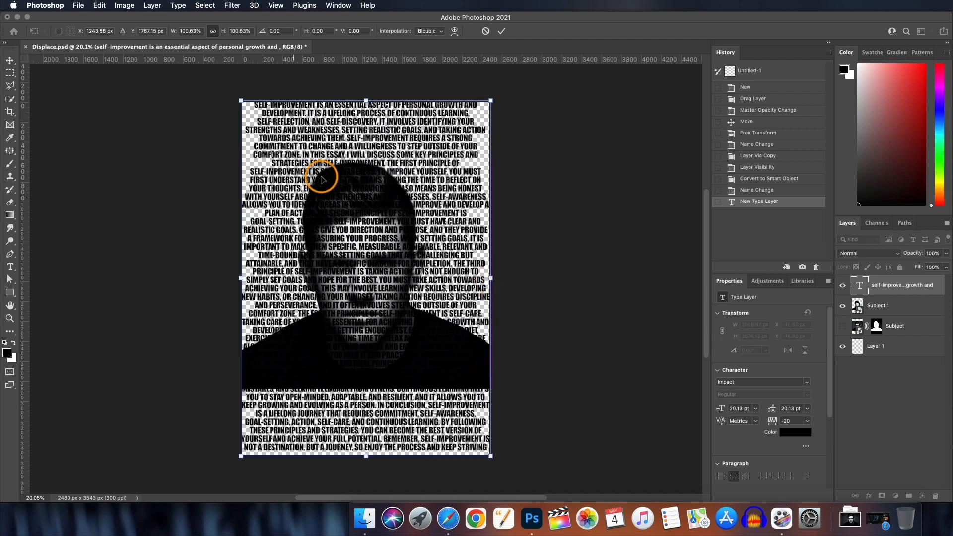
{"action": "left_click", "coordinate": [501, 31]}
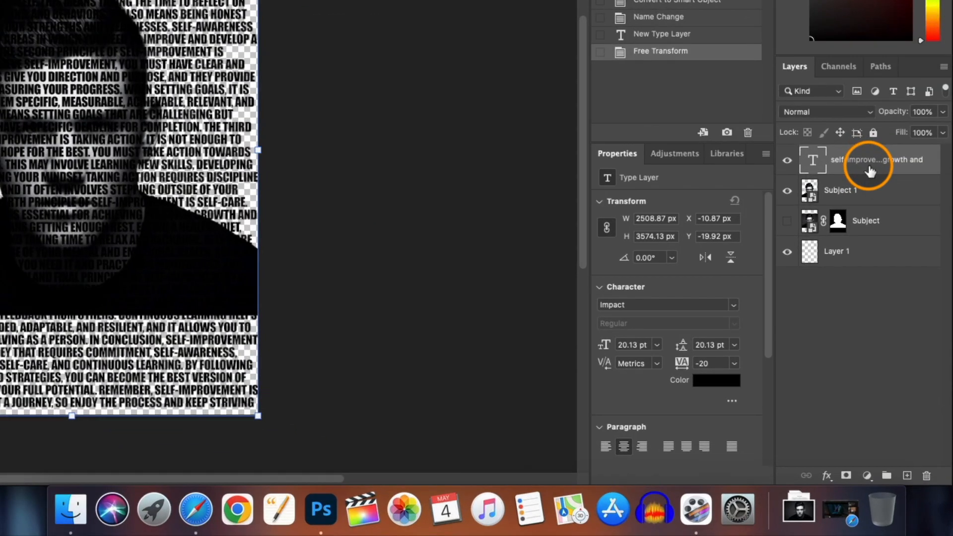
{"action": "right_click", "coordinate": [870, 172]}
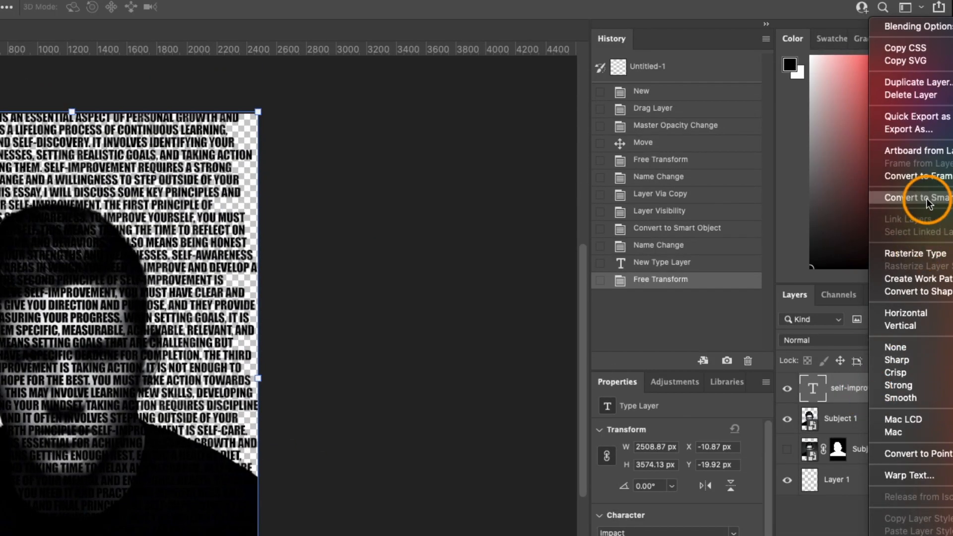
{"action": "left_click", "coordinate": [927, 198]}
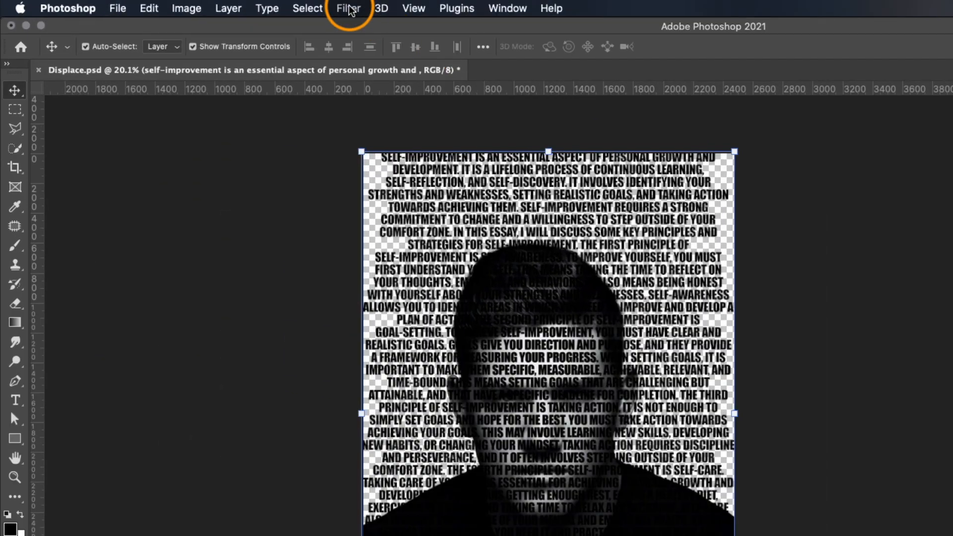
Apply a Displace filter to the text with horizontal and vertical scale 20, Stretch To Fit and Wrap Around, using Displace.psd as the map.
{"action": "left_click", "coordinate": [349, 9]}
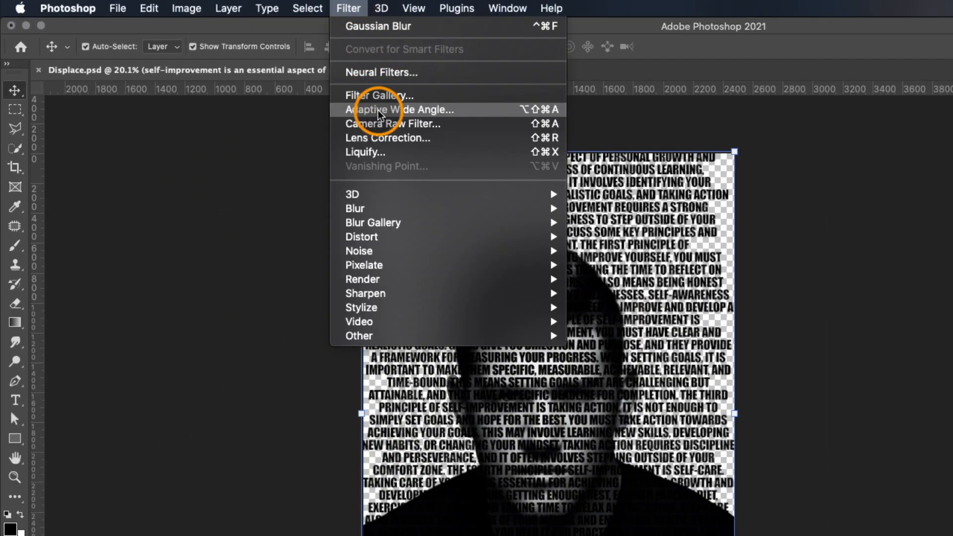
{"action": "mouse_move", "coordinate": [546, 236]}
{"action": "left_click", "coordinate": [600, 237]}
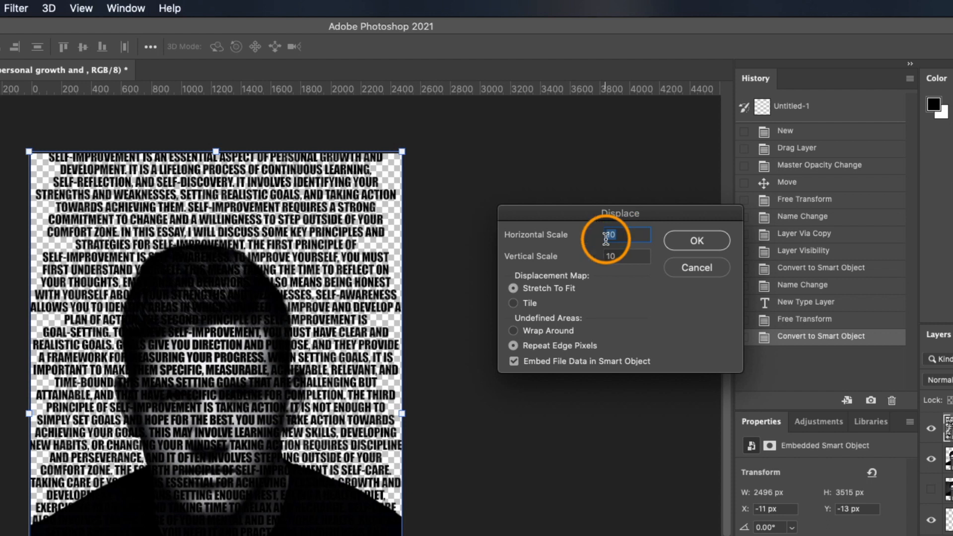
{"action": "type", "text": "2"}
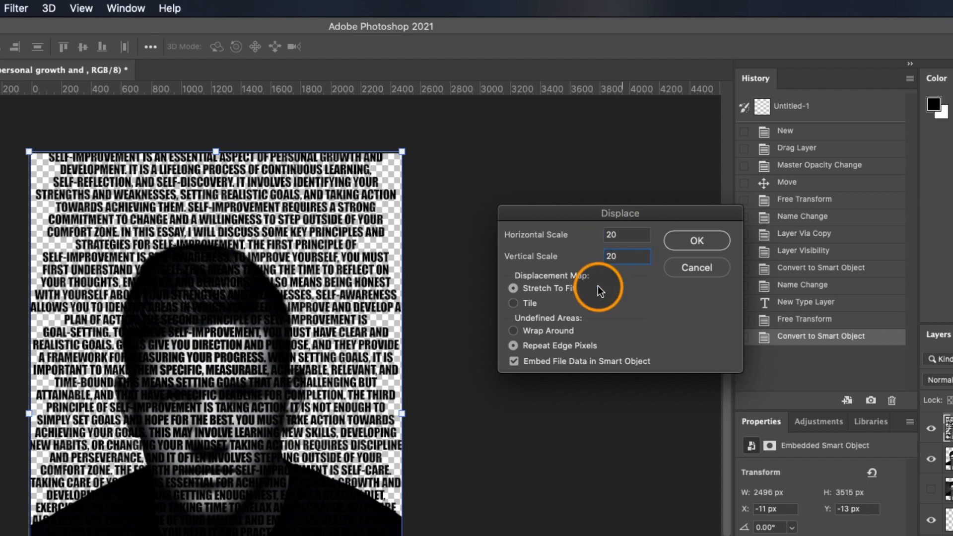
{"action": "left_click", "coordinate": [515, 332]}
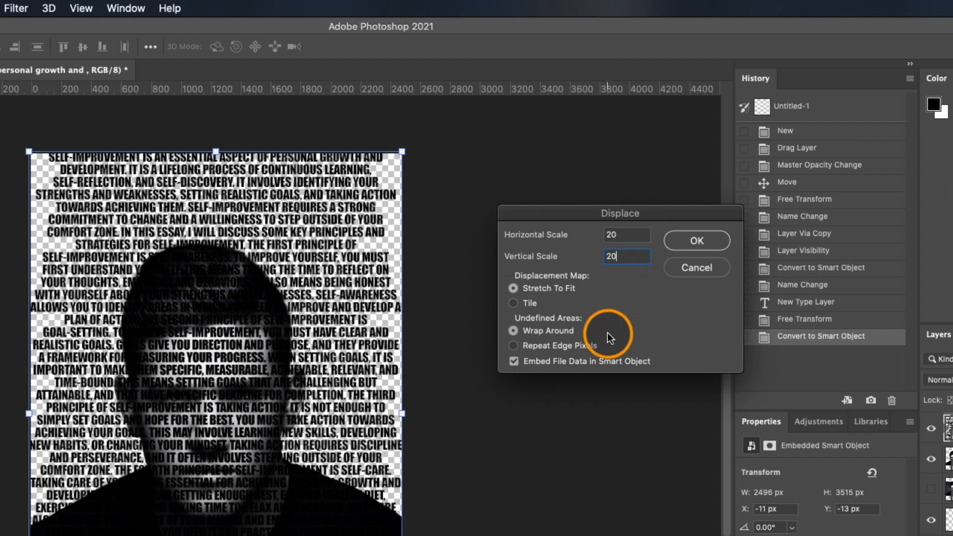
{"action": "left_click", "coordinate": [709, 245]}
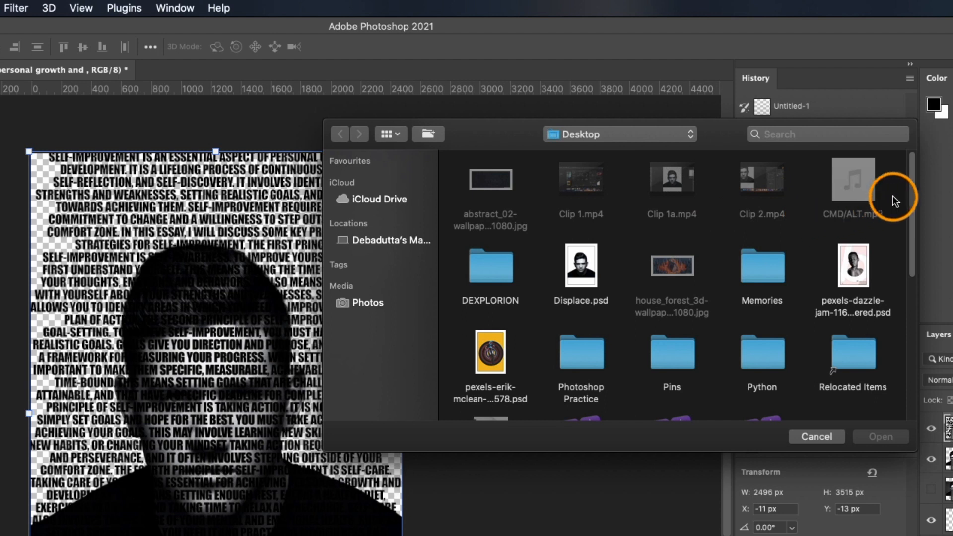
{"action": "left_click", "coordinate": [585, 280]}
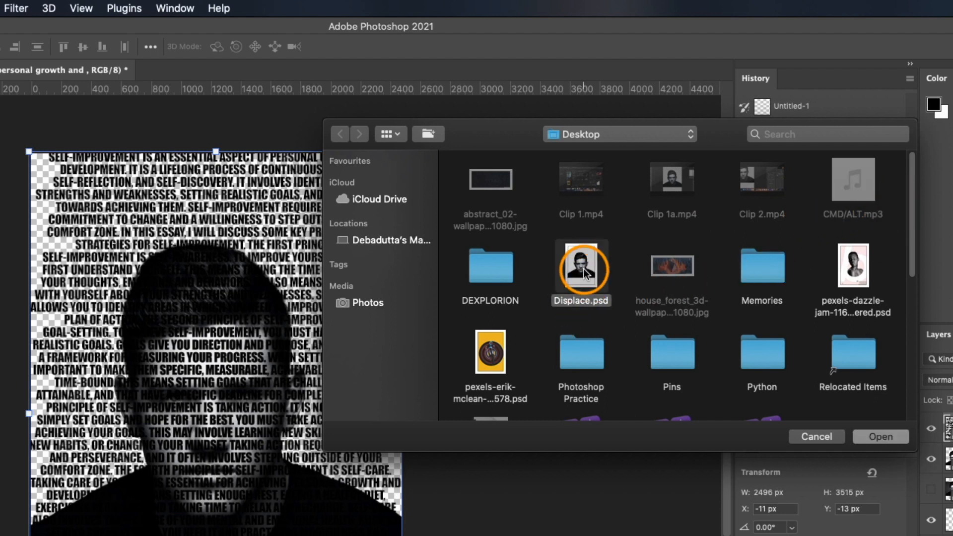
{"action": "left_click", "coordinate": [876, 436]}
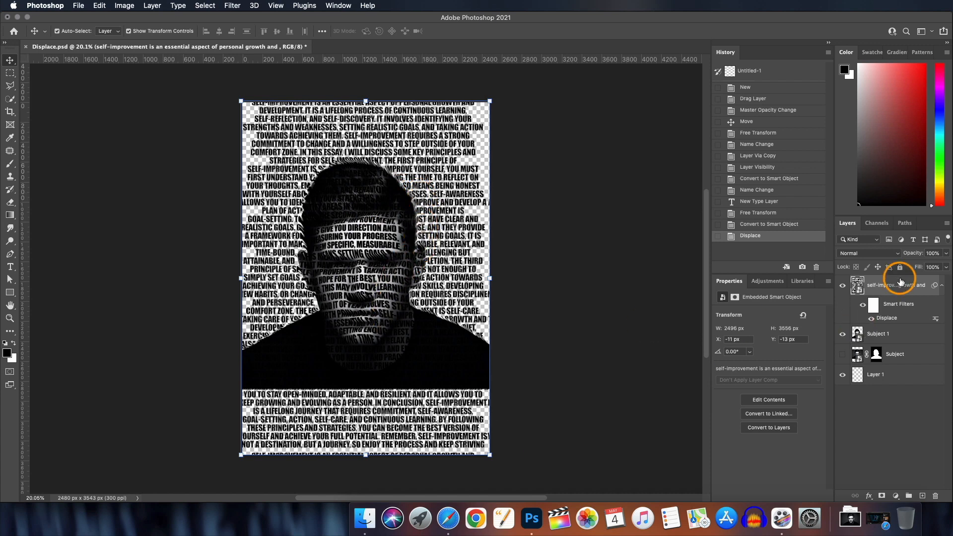
Add a solid black (000000) colour fill layer and place it directly below the Subject 1 layer.
{"action": "left_click", "coordinate": [896, 496]}
{"action": "left_click", "coordinate": [918, 310]}
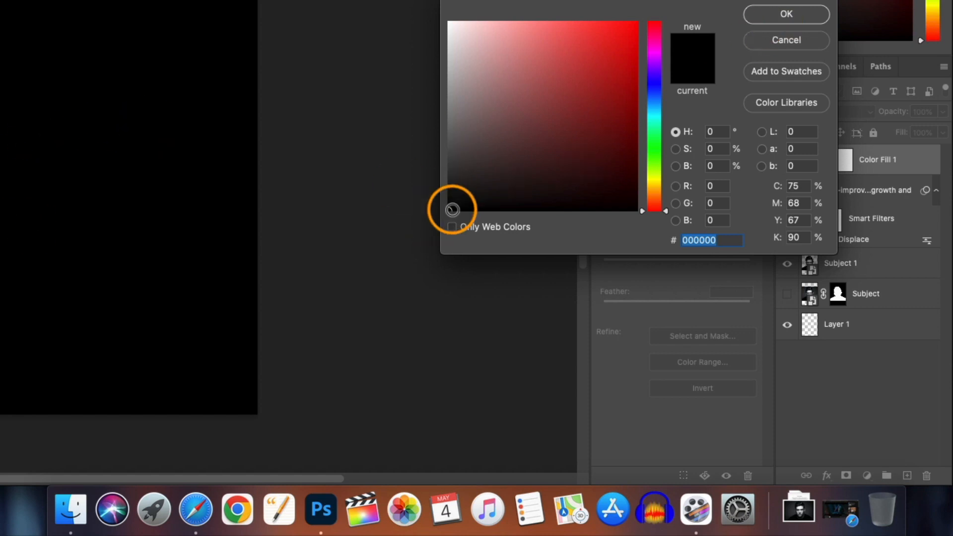
{"action": "left_click", "coordinate": [785, 16]}
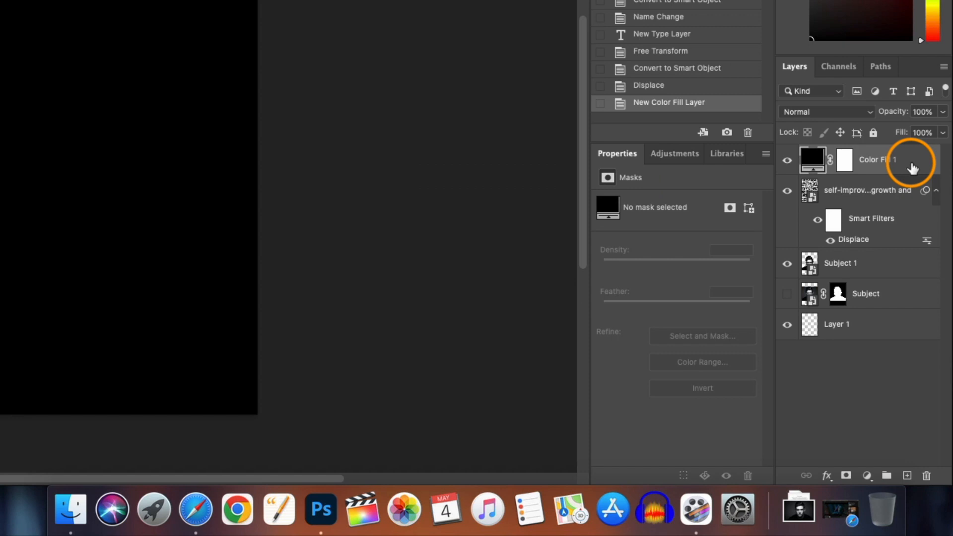
{"action": "key", "text": "super+bracketleft"}
{"action": "key", "text": "super+bracketleft"}
{"action": "key", "text": "super+bracketleft"}
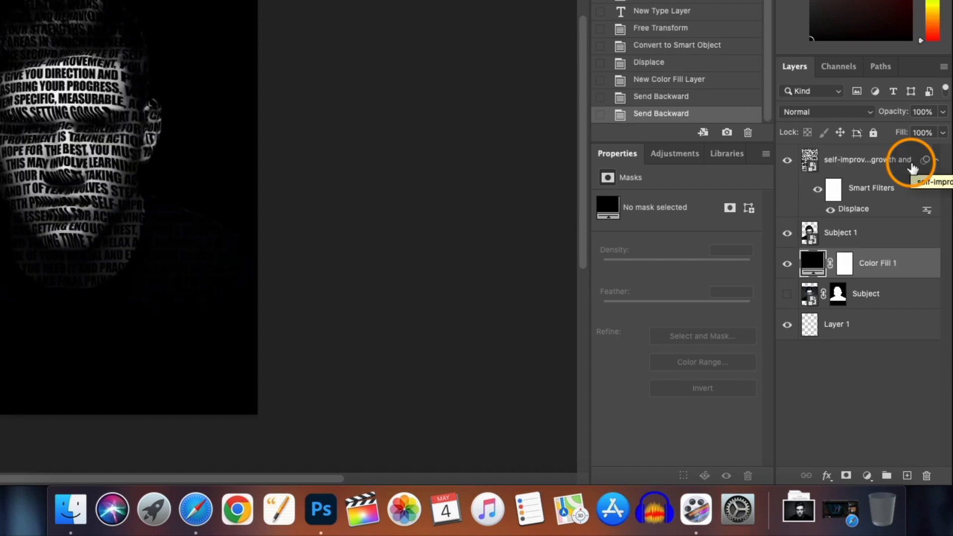
{"action": "key", "text": "super+bracketright"}
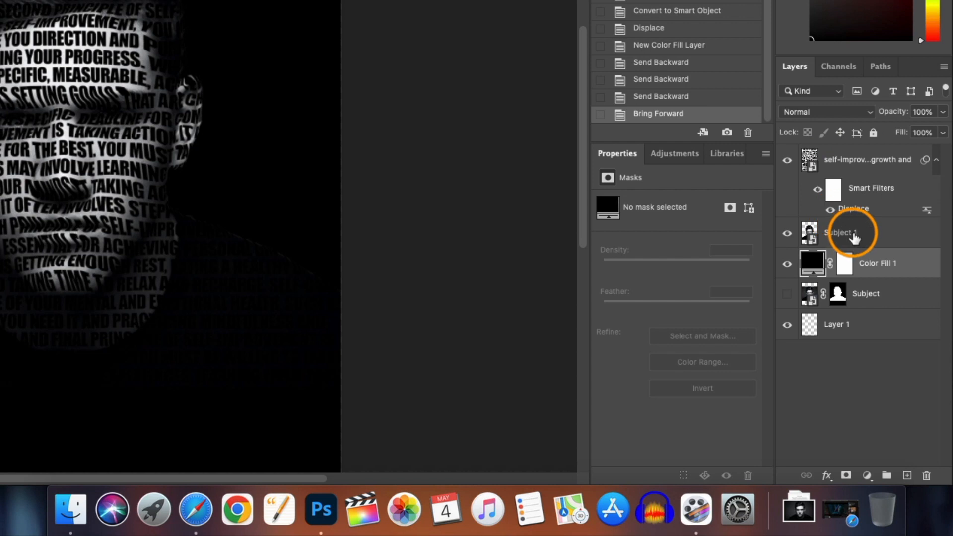
Place the Subject 1 layer above the displaced text layer and clip it to the text.
{"action": "left_click", "coordinate": [870, 235]}
{"action": "key", "text": "super+bracketright"}
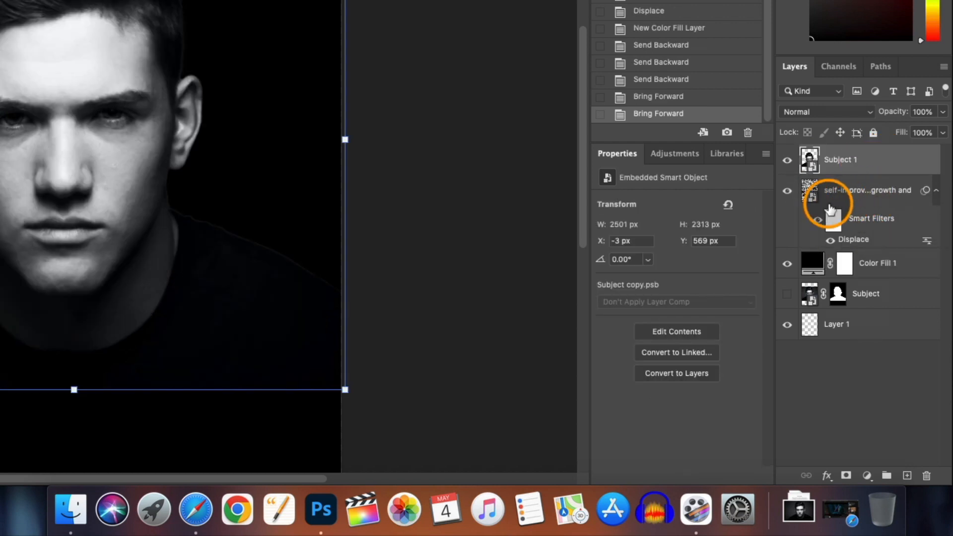
{"action": "left_click_drag", "start_coordinate": [830, 208], "coordinate": [813, 173]}
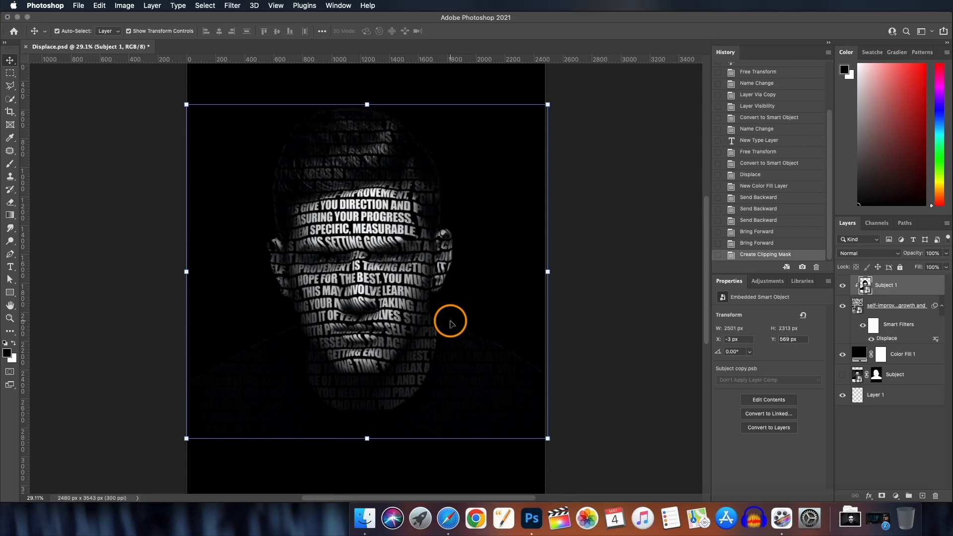
Change the text layer's Displace filter to horizontal and vertical scale 10, with Displace.psd as the map.
{"action": "scroll", "coordinate": [451, 324], "scroll_direction": "down", "scroll_amount": 2}
{"action": "scroll", "coordinate": [451, 324], "scroll_direction": "up", "scroll_amount": 3}
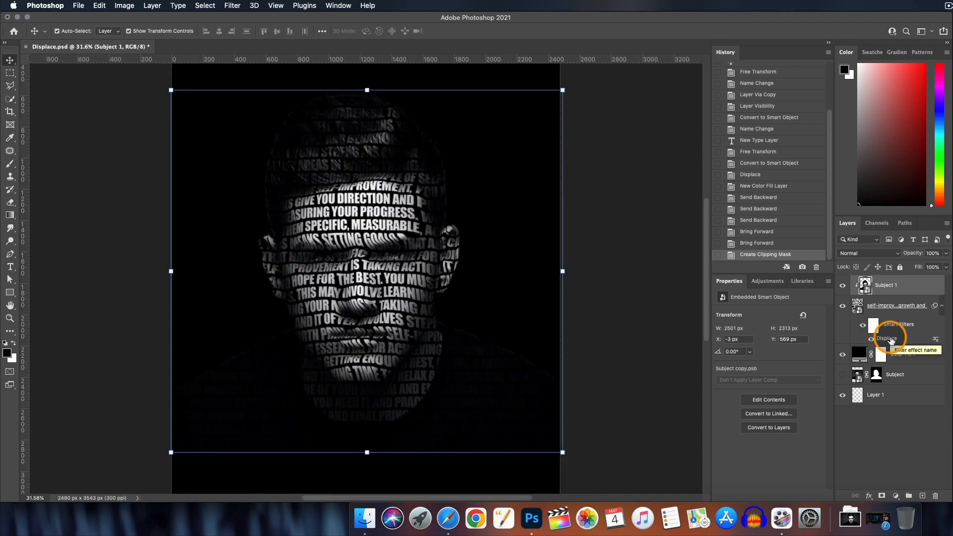
{"action": "left_click", "coordinate": [891, 340]}
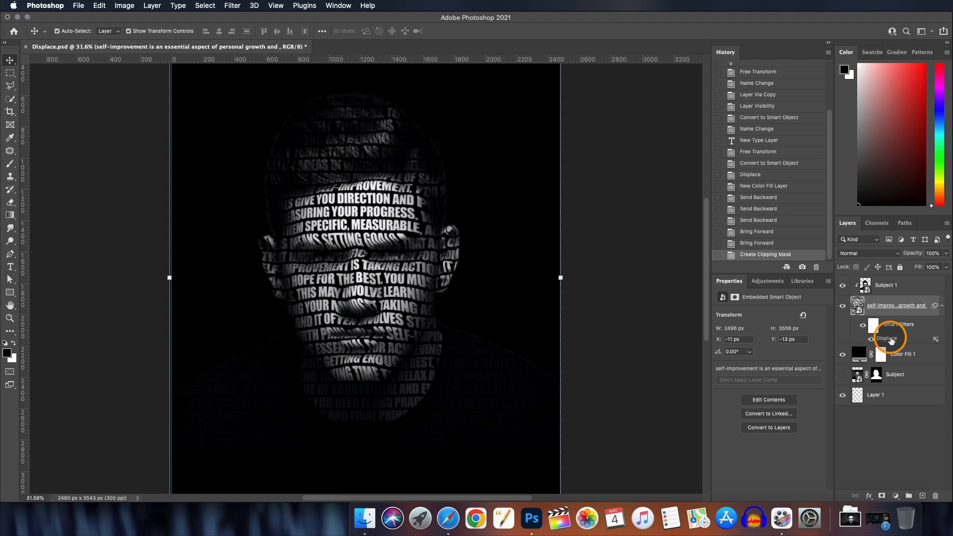
{"action": "double_click", "coordinate": [891, 340]}
{"action": "double_click", "coordinate": [634, 156]}
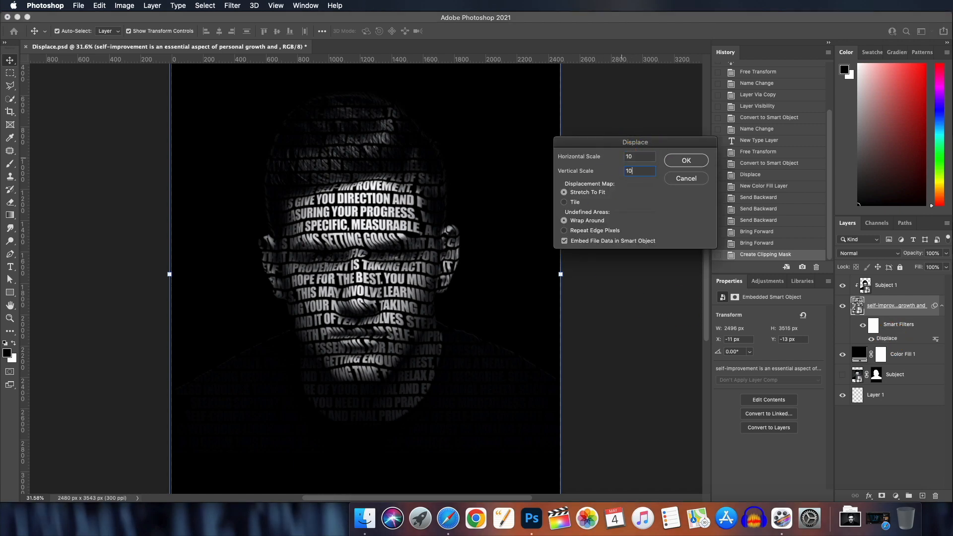
{"action": "left_click", "coordinate": [686, 160]}
{"action": "left_click", "coordinate": [612, 180]}
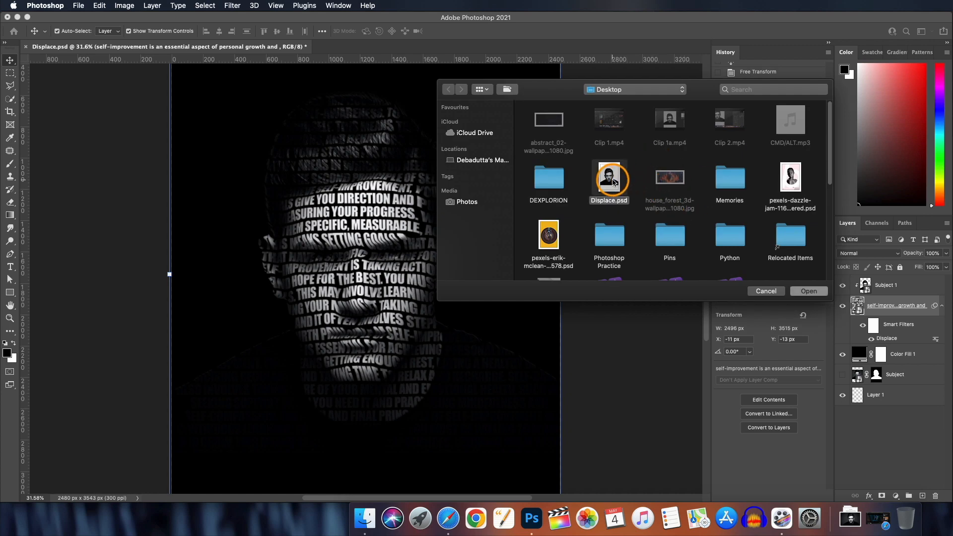
{"action": "left_click", "coordinate": [819, 294]}
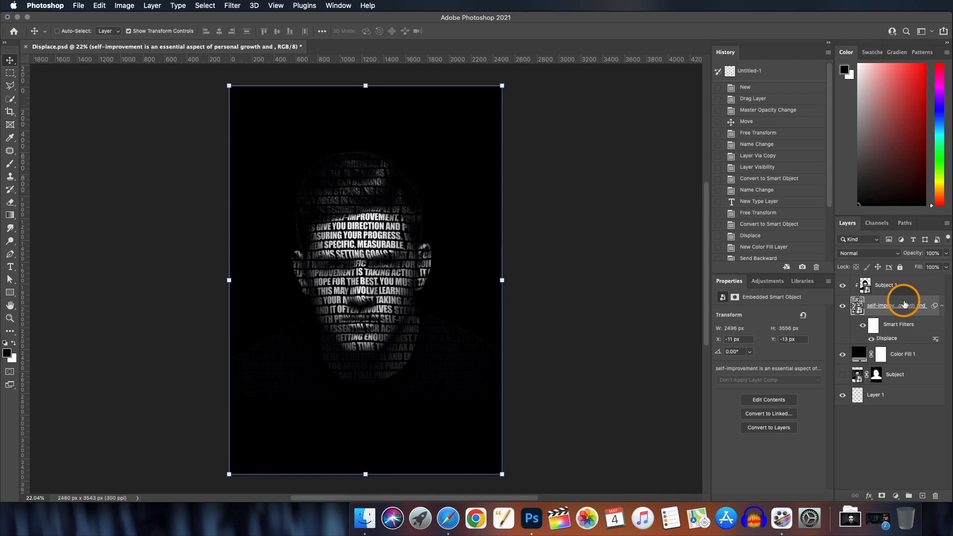
Duplicate the displaced text layer above Subject 1 and clip an Invert adjustment layer to the copy.
{"action": "key", "text": "super+j"}
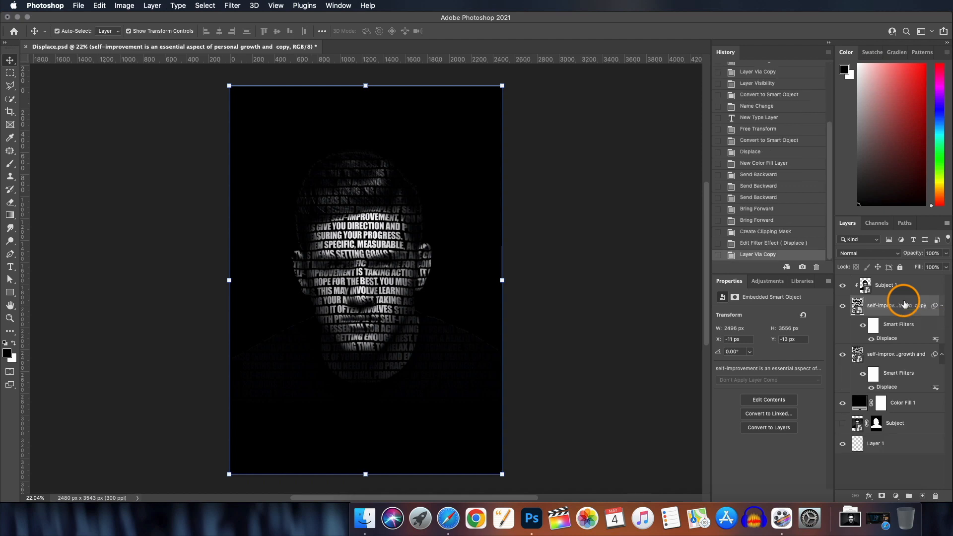
{"action": "key", "text": "super+bracketright"}
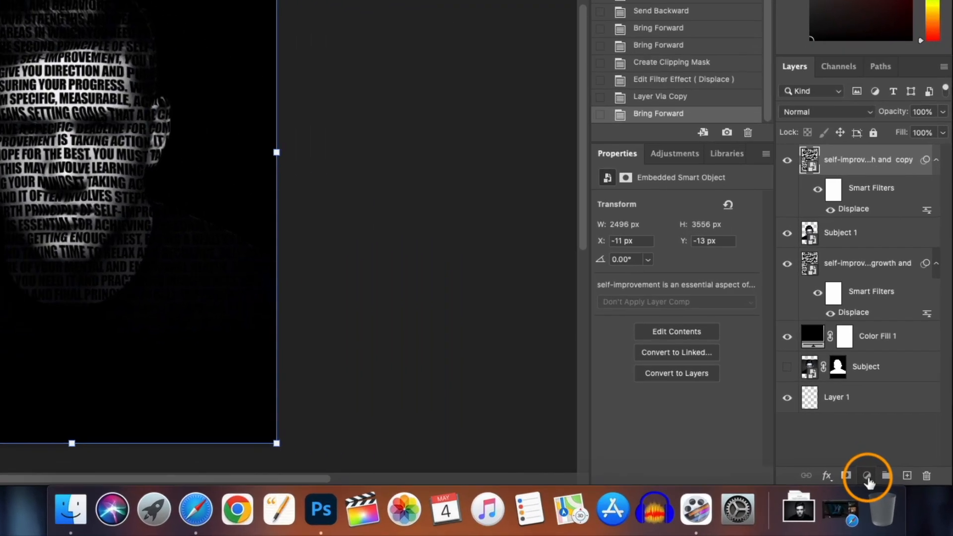
{"action": "left_click", "coordinate": [868, 476]}
{"action": "left_click", "coordinate": [899, 336]}
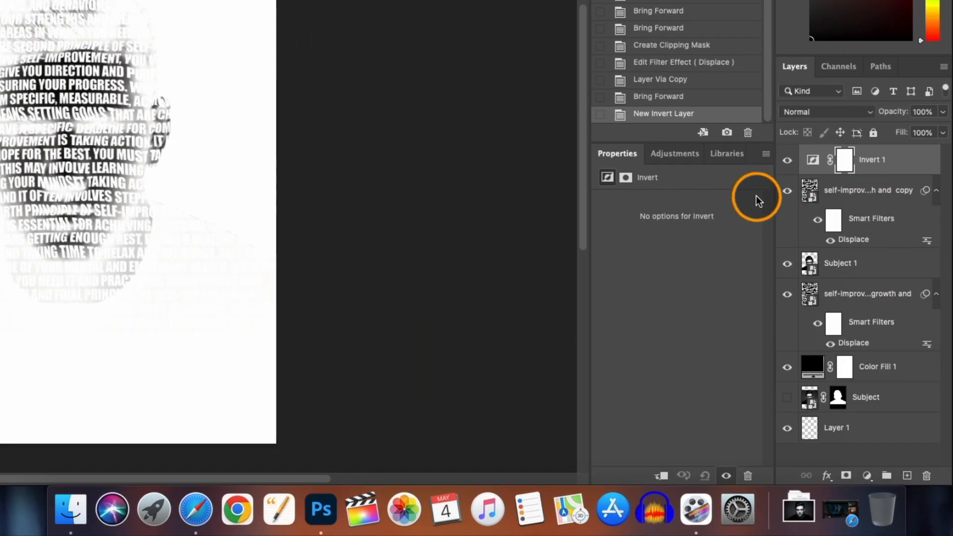
{"action": "left_click", "coordinate": [819, 174], "text": "alt"}
Group the Invert adjustment with the text copy as Background, and expand the group.
{"action": "left_click", "coordinate": [911, 194], "text": "shift"}
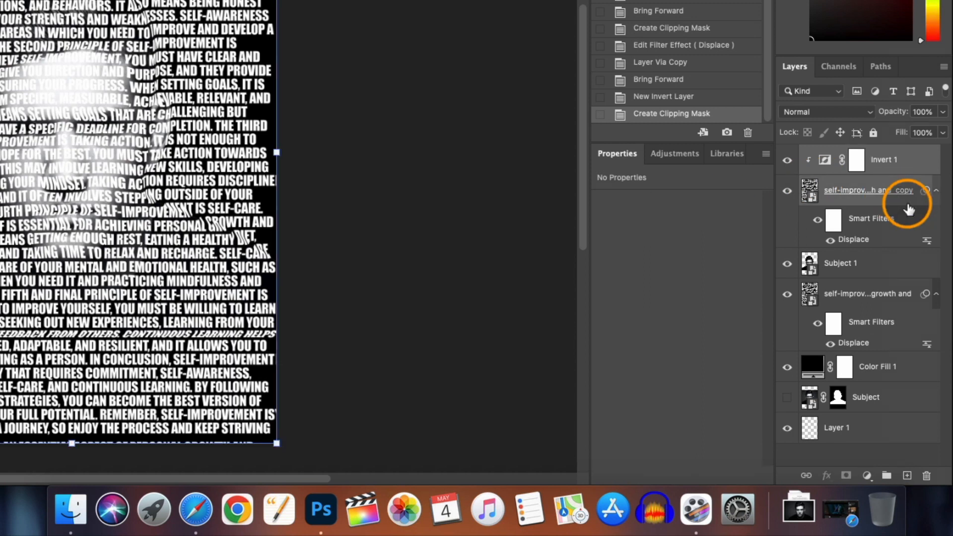
{"action": "key", "text": "super+g"}
{"action": "left_click", "coordinate": [839, 158]}
{"action": "type", "text": "Back"}
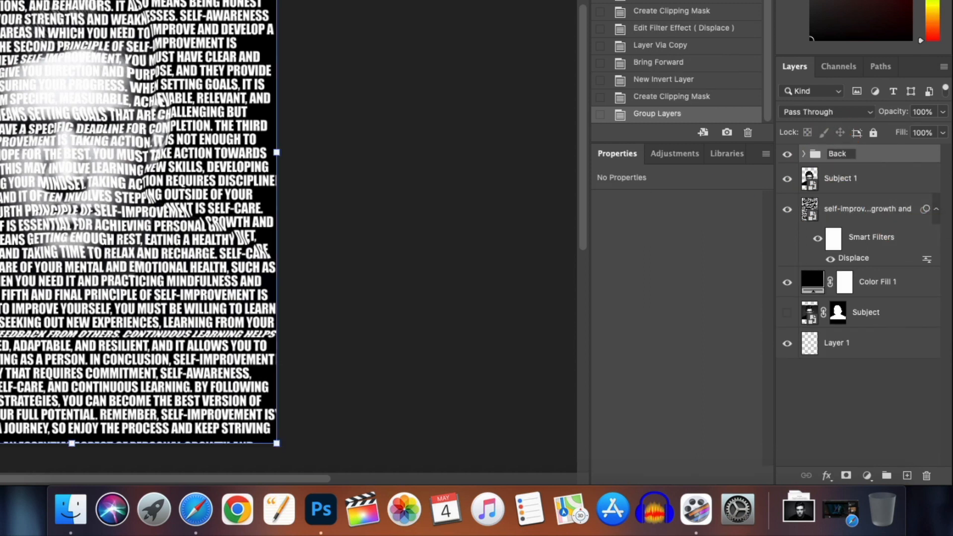
{"action": "type", "text": "ground"}
{"action": "key", "text": "Return"}
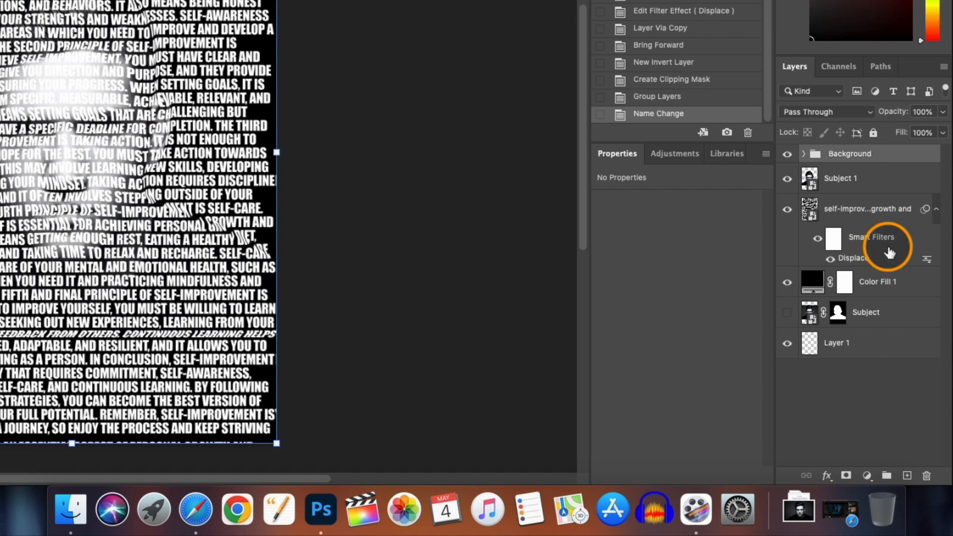
{"action": "left_click", "coordinate": [804, 153]}
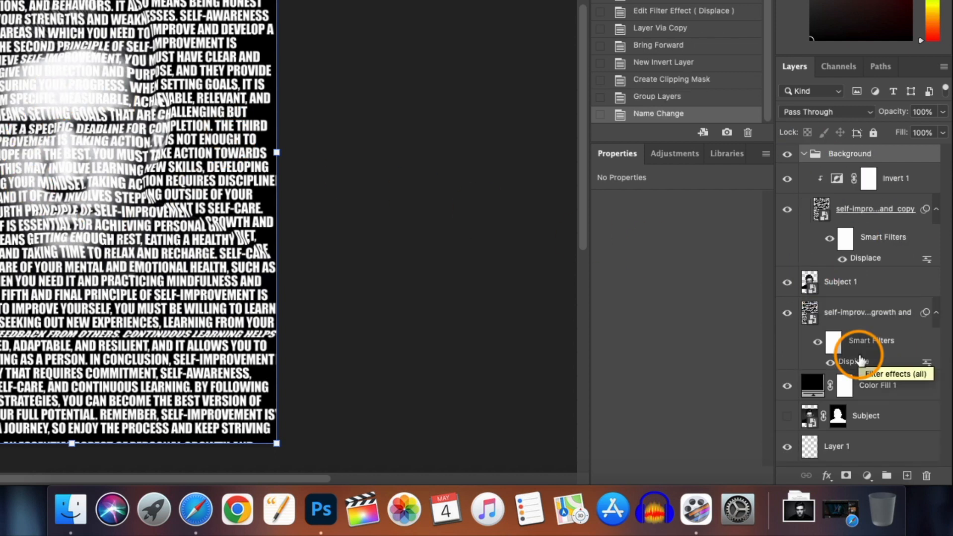
Mask the background text copy with the inverted outline of Subject 1, and clip Subject 1 to the text layer beneath it.
{"action": "left_click", "coordinate": [810, 284], "text": "super"}
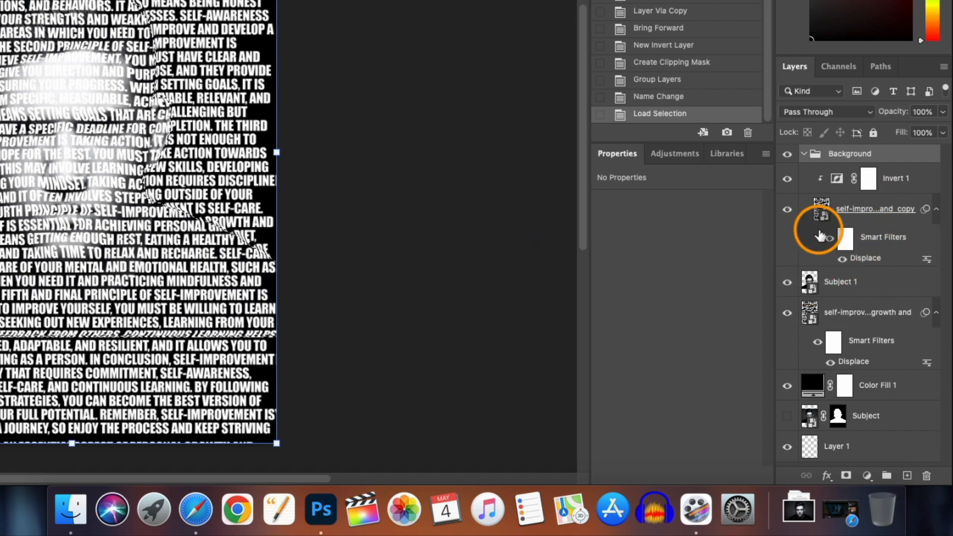
{"action": "left_click", "coordinate": [872, 213]}
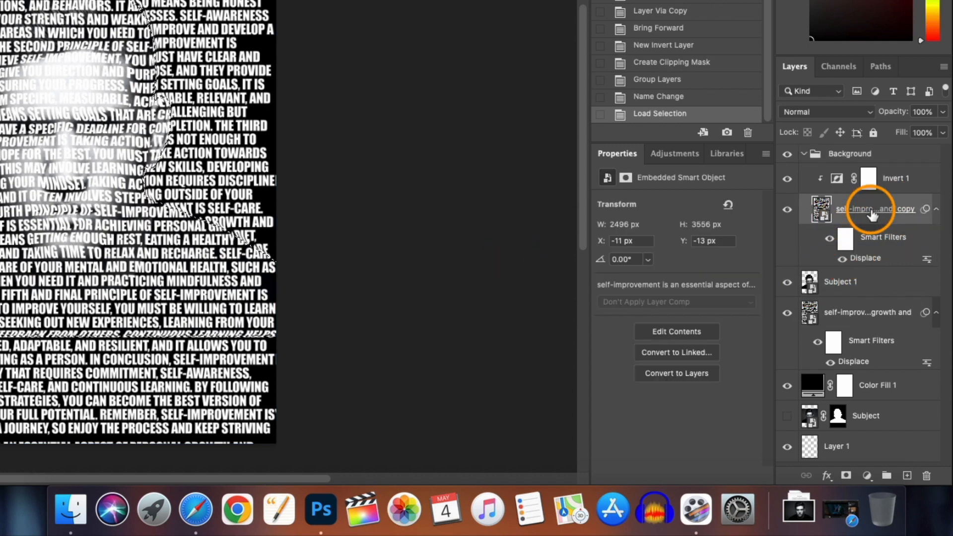
{"action": "left_click", "coordinate": [849, 478]}
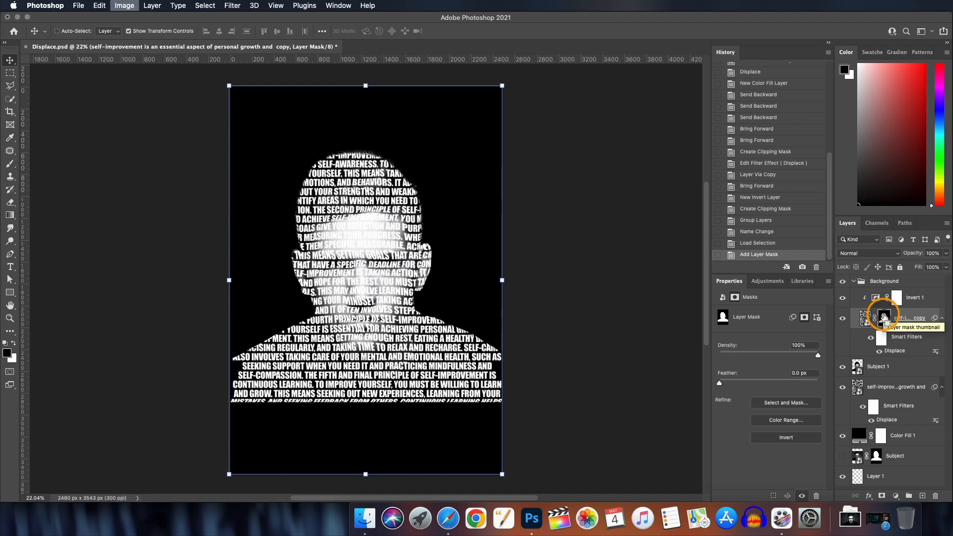
{"action": "key", "text": "super+i"}
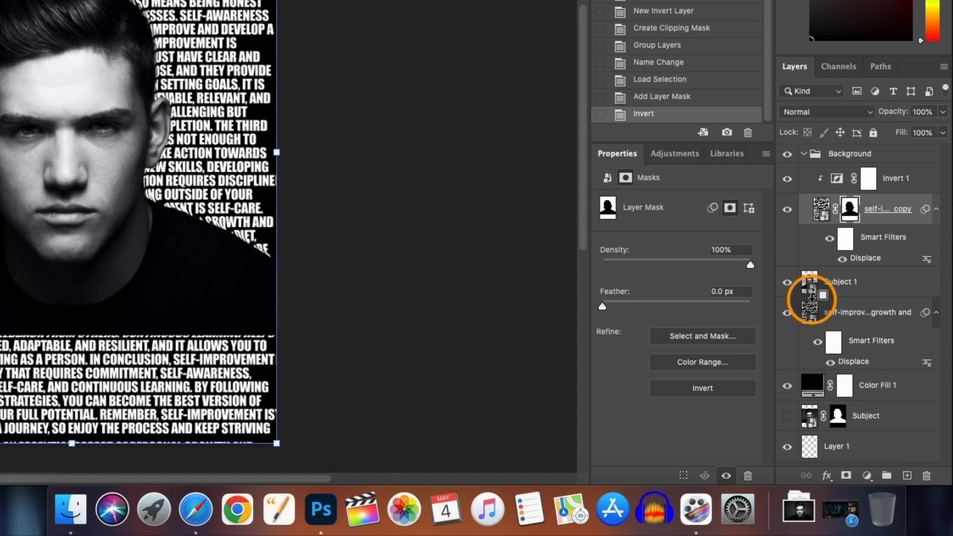
{"action": "left_click", "coordinate": [811, 297], "text": "alt"}
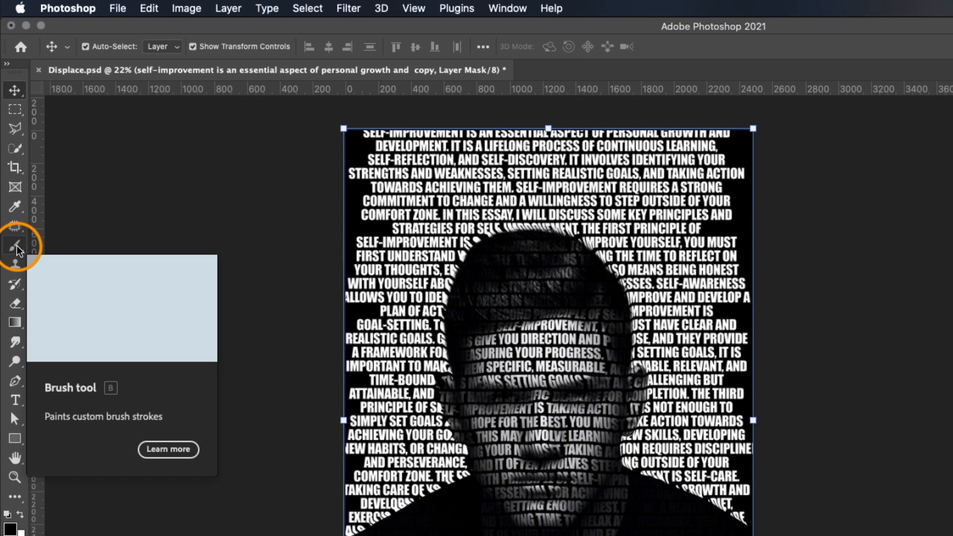
Fade the outer edges of the background text by painting black on its mask with an enlarged Soft Round brush at 0% hardness.
{"action": "left_click", "coordinate": [15, 246]}
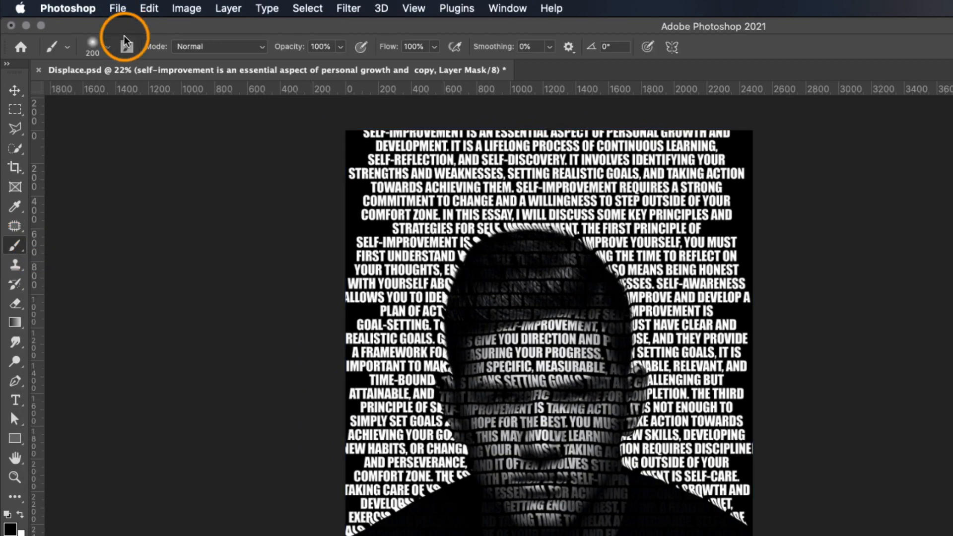
{"action": "left_click", "coordinate": [106, 51]}
{"action": "left_click", "coordinate": [126, 238]}
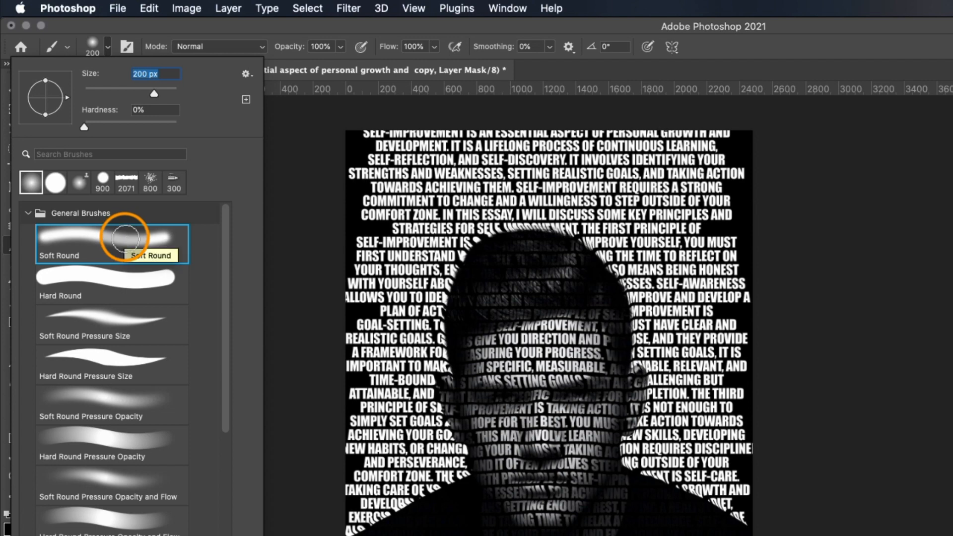
{"action": "key", "text": "Return"}
{"action": "key", "text": "super+0"}
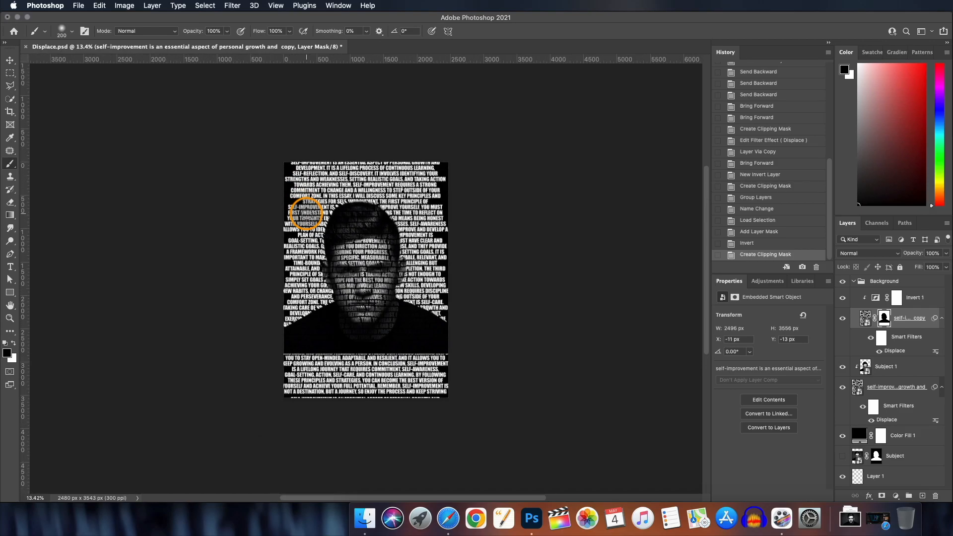
{"action": "key", "text": "bracketright"}
{"action": "key", "text": "bracketright"}
{"action": "key", "text": "bracketright"}
{"action": "key", "text": "bracketright"}
{"action": "key", "text": "bracketright"}
{"action": "key", "text": "bracketright"}
{"action": "key", "text": "bracketright"}
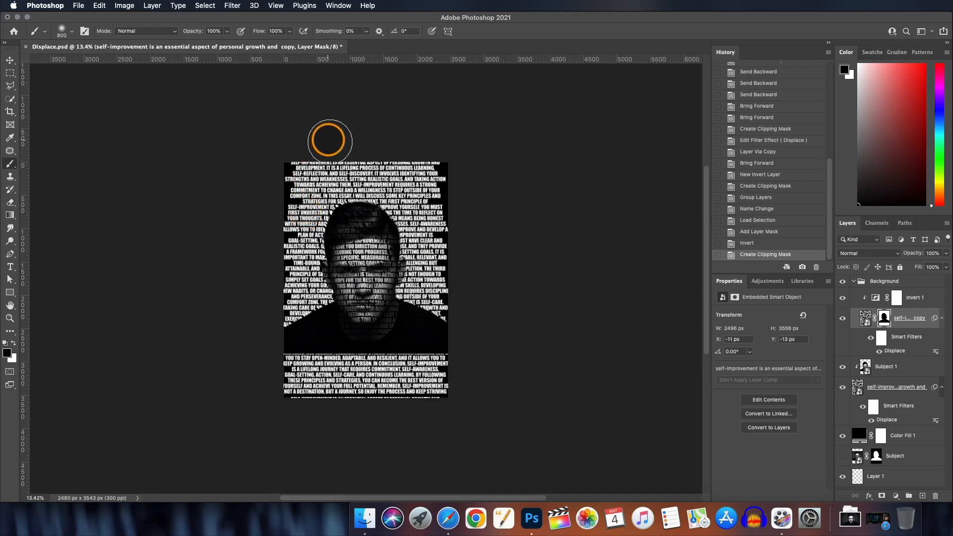
{"action": "mouse_move", "coordinate": [352, 133]}
{"action": "left_mouse_down"}
{"action": "mouse_move", "coordinate": [305, 169]}
{"action": "mouse_move", "coordinate": [255, 241]}
{"action": "mouse_move", "coordinate": [251, 269]}
{"action": "mouse_move", "coordinate": [311, 145]}
{"action": "mouse_move", "coordinate": [242, 230]}
{"action": "left_mouse_up"}
{"action": "key", "text": "bracketright"}
{"action": "key", "text": "bracketright"}
{"action": "key", "text": "bracketright"}
{"action": "mouse_move", "coordinate": [243, 268]}
{"action": "left_mouse_down"}
{"action": "mouse_move", "coordinate": [263, 207]}
{"action": "mouse_move", "coordinate": [242, 280]}
{"action": "mouse_move", "coordinate": [321, 388]}
{"action": "left_mouse_up"}
{"action": "mouse_move", "coordinate": [443, 169]}
{"action": "left_mouse_down"}
{"action": "mouse_move", "coordinate": [415, 159]}
{"action": "mouse_move", "coordinate": [468, 213]}
{"action": "left_mouse_up"}
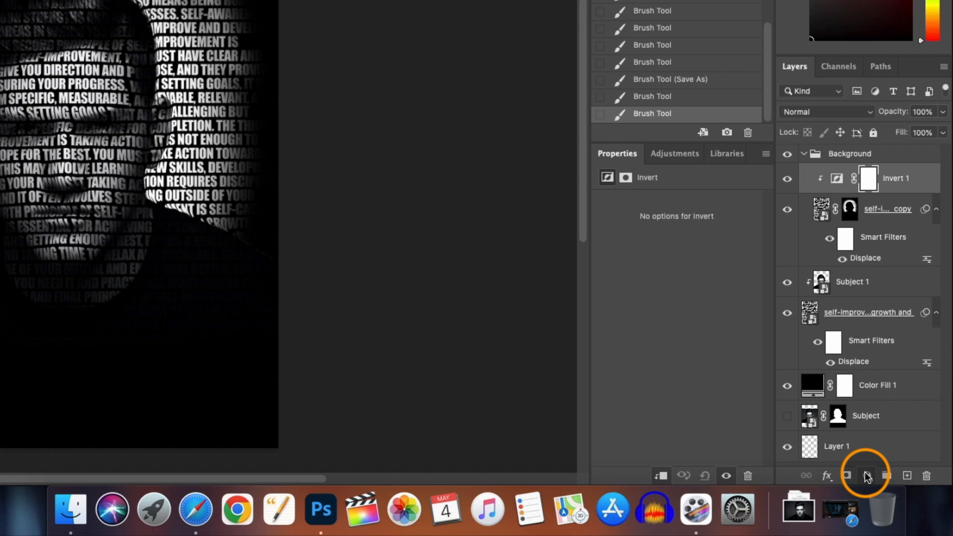
Add a gradient fill layer above the Invert adjustment and set the gradient's black starting stop to bright red, fading to transparent.
{"action": "left_click", "coordinate": [895, 495]}
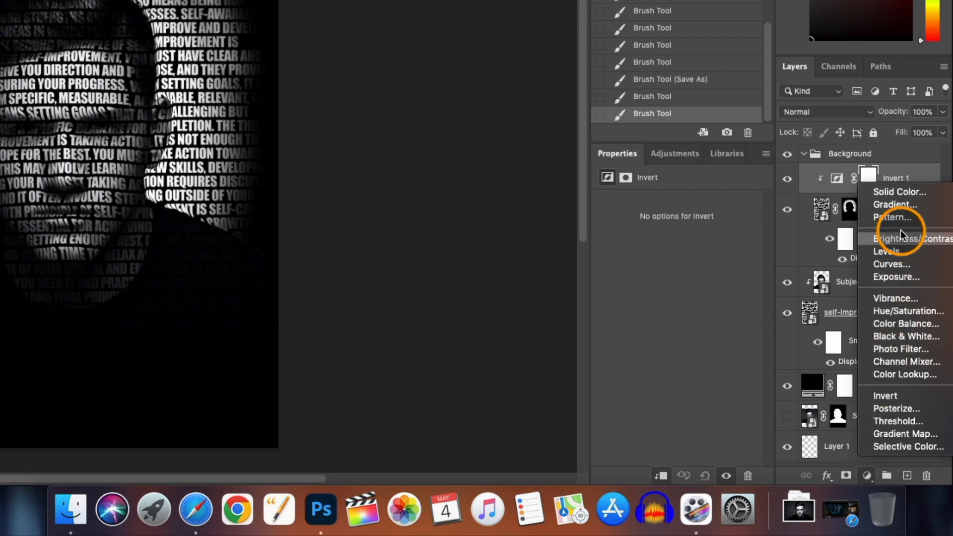
{"action": "left_click", "coordinate": [900, 204]}
{"action": "left_click", "coordinate": [538, 148]}
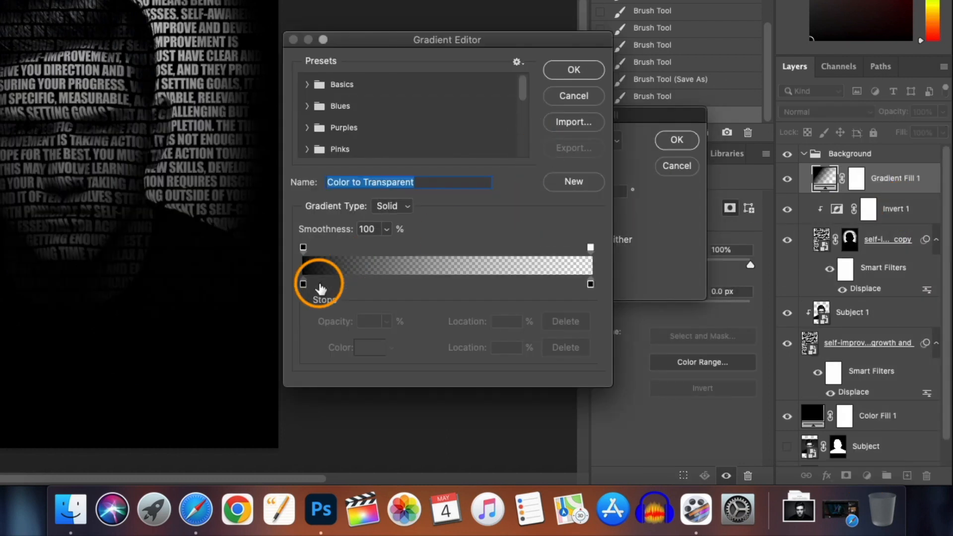
{"action": "left_click", "coordinate": [303, 284]}
{"action": "left_click", "coordinate": [365, 349]}
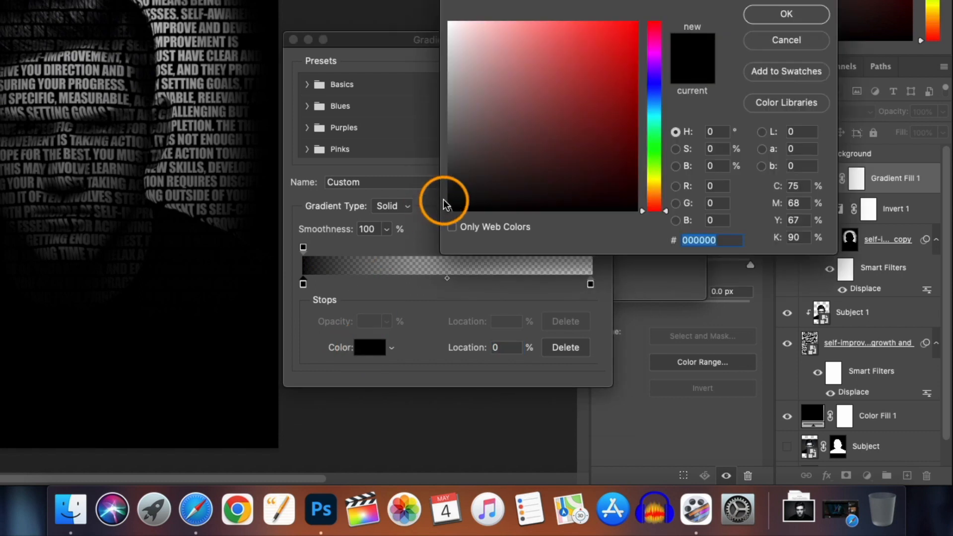
{"action": "mouse_move", "coordinate": [466, 191]}
{"action": "left_mouse_down"}
{"action": "mouse_move", "coordinate": [566, 106]}
{"action": "mouse_move", "coordinate": [638, 22]}
{"action": "mouse_move", "coordinate": [624, 41]}
{"action": "left_mouse_up"}
{"action": "key", "text": "Return"}
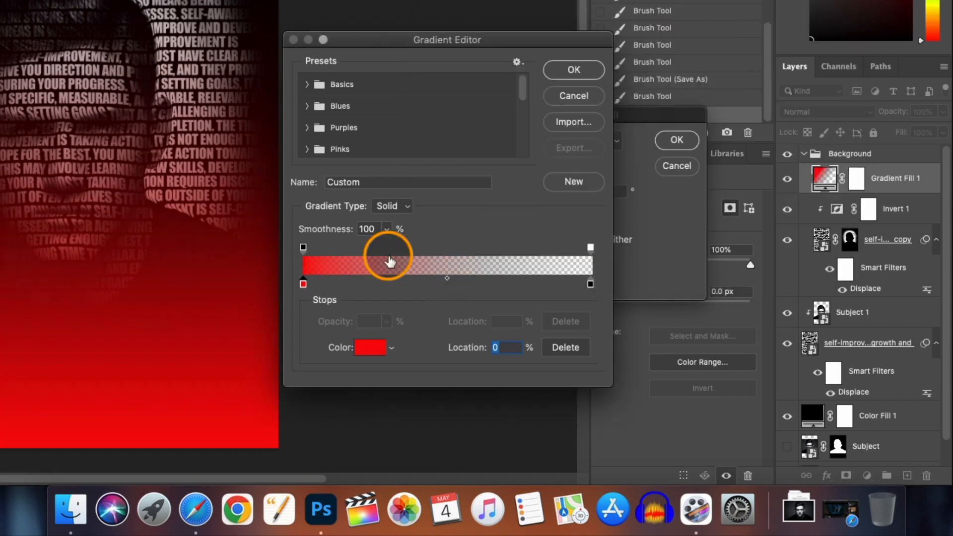
Shift the gradient's color midpoint to location 33% and accept the edited gradient.
{"action": "left_click_drag", "start_coordinate": [446, 279], "coordinate": [398, 278]}
{"action": "left_click", "coordinate": [395, 284]}
{"action": "key", "text": "super+z"}
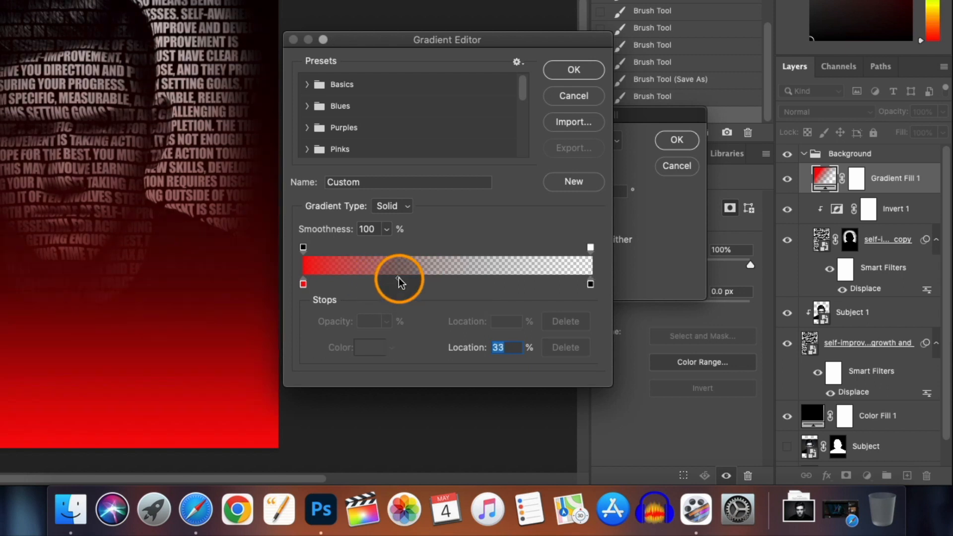
{"action": "left_click", "coordinate": [574, 69]}
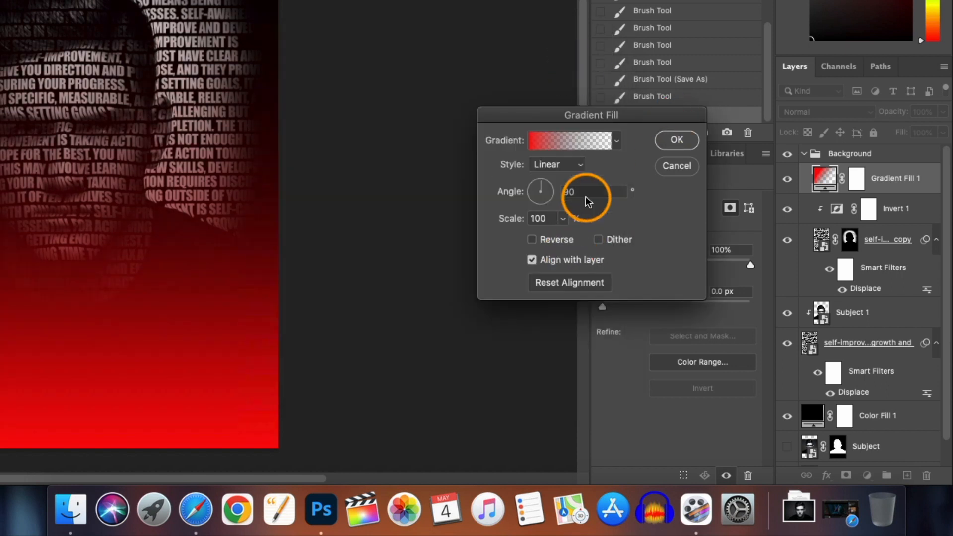
Make the gradient fill radial and reversed, and clip it to the background text.
{"action": "left_click", "coordinate": [576, 165]}
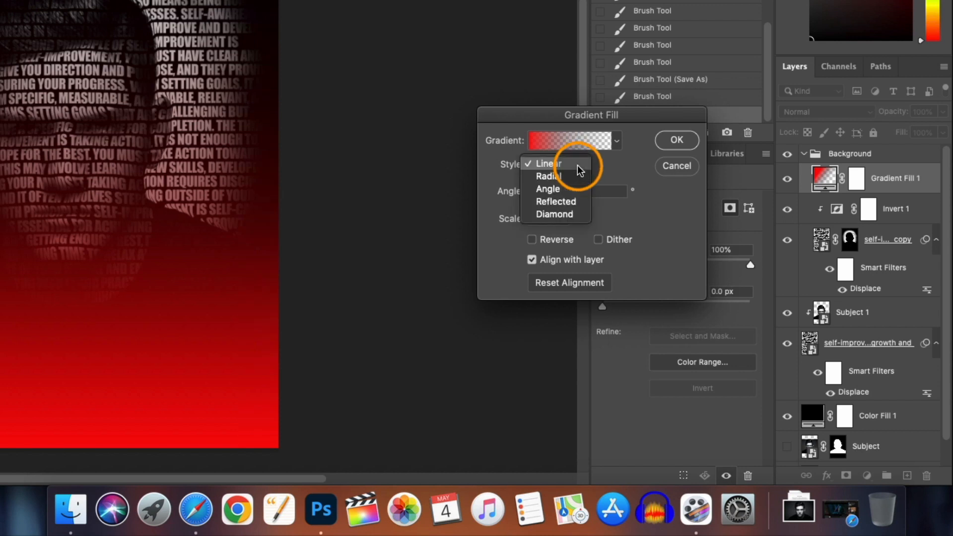
{"action": "left_click", "coordinate": [573, 174]}
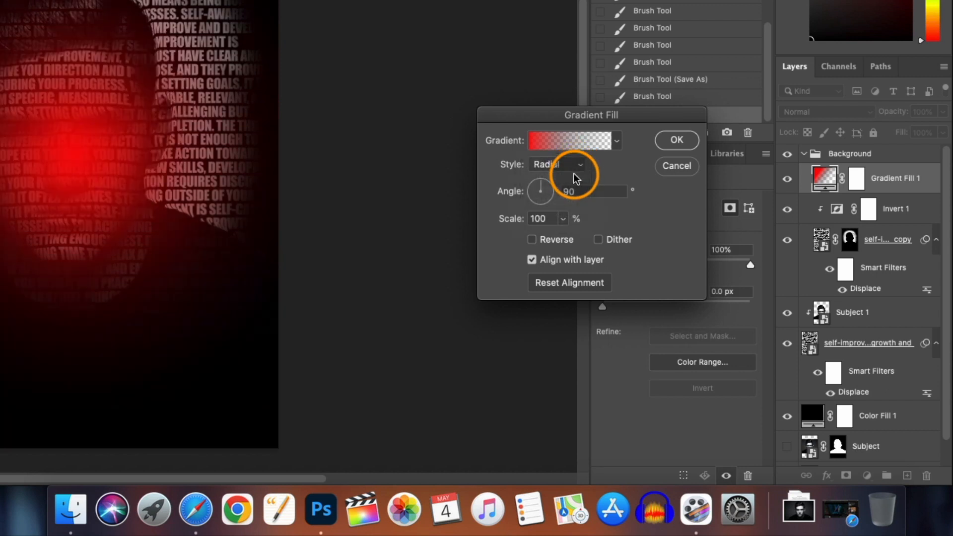
{"action": "left_click", "coordinate": [532, 239]}
{"action": "left_click", "coordinate": [677, 140]}
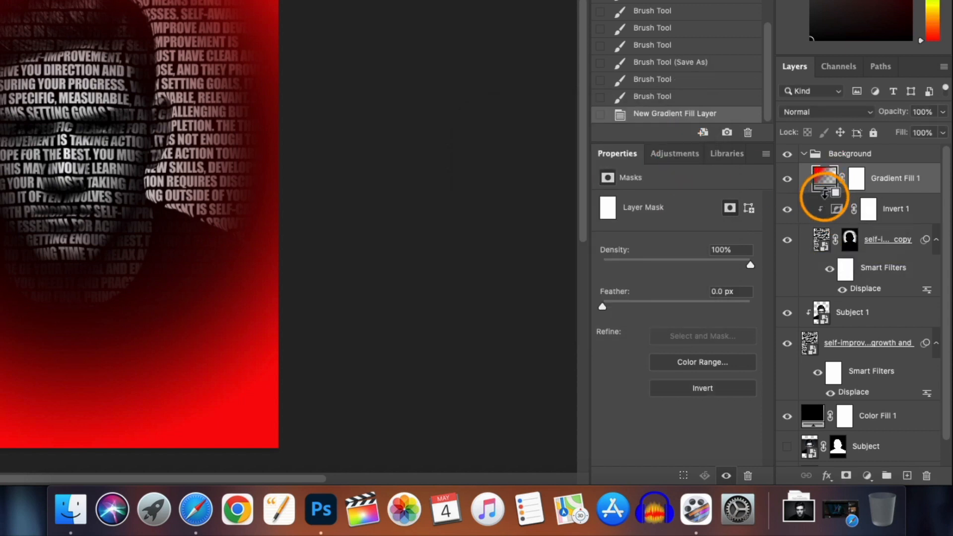
{"action": "left_click", "coordinate": [824, 193], "text": "alt"}
Edit the clipped gradient fill again, adjusting its stops and midpoints to strengthen the red over the background text.
{"action": "double_click", "coordinate": [837, 178]}
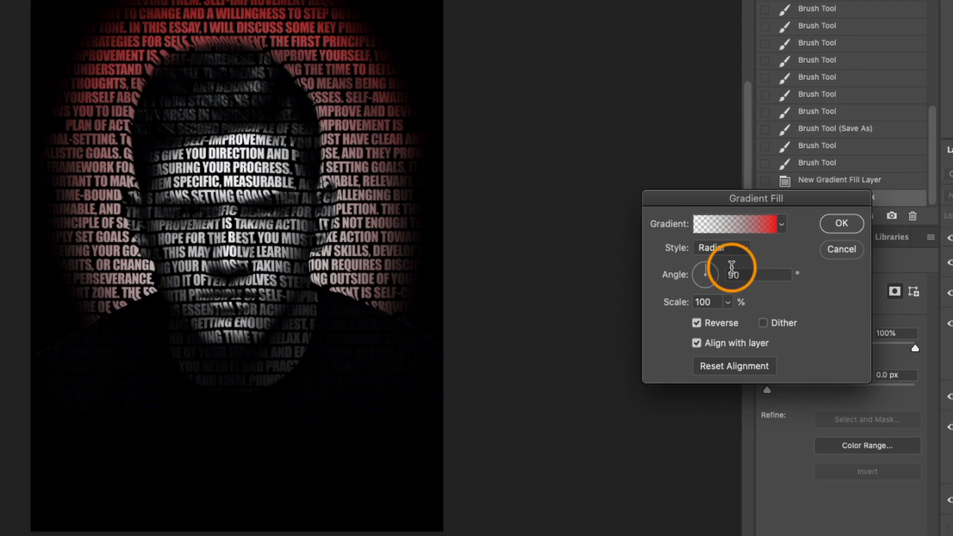
{"action": "left_click", "coordinate": [733, 223]}
{"action": "left_click_drag", "start_coordinate": [468, 367], "coordinate": [499, 397]}
{"action": "left_click", "coordinate": [695, 366]}
{"action": "left_click", "coordinate": [491, 365]}
{"action": "left_click_drag", "start_coordinate": [691, 366], "coordinate": [717, 373]}
{"action": "left_click_drag", "start_coordinate": [611, 362], "coordinate": [589, 363]}
{"action": "mouse_move", "coordinate": [755, 366]}
{"action": "left_mouse_down"}
{"action": "mouse_move", "coordinate": [619, 365]}
{"action": "mouse_move", "coordinate": [751, 365]}
{"action": "left_mouse_up"}
{"action": "left_click_drag", "start_coordinate": [587, 362], "coordinate": [692, 363]}
{"action": "key", "text": "Return"}
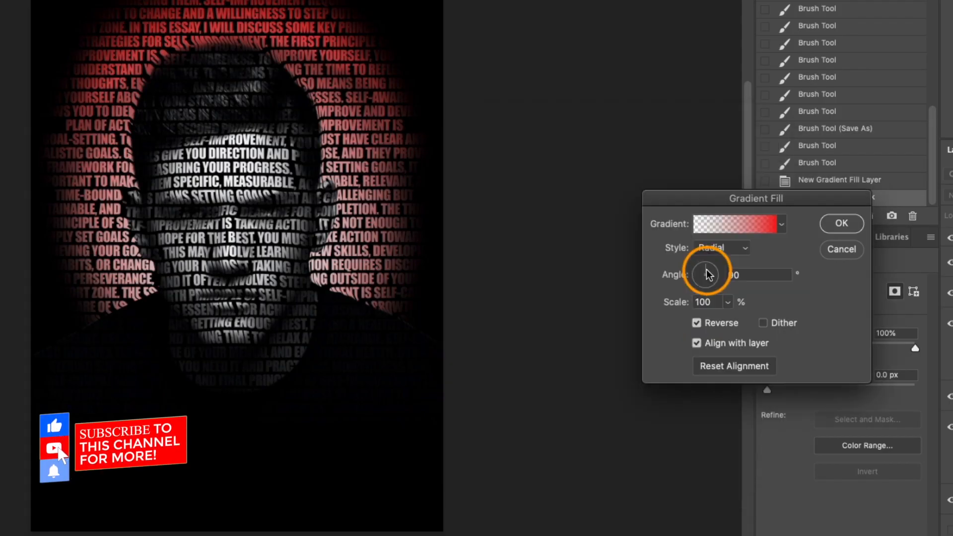
{"action": "mouse_move", "coordinate": [709, 274]}
{"action": "left_mouse_down"}
{"action": "mouse_move", "coordinate": [695, 276]}
{"action": "mouse_move", "coordinate": [706, 269]}
{"action": "left_mouse_up"}
{"action": "left_click", "coordinate": [841, 224]}
Adjust the opacity of the gradient fill layer.
{"action": "left_click_drag", "start_coordinate": [916, 256], "coordinate": [918, 256]}
{"action": "scroll", "coordinate": [430, 288], "scroll_direction": "down", "scroll_amount": 2}
{"action": "scroll", "coordinate": [411, 344], "scroll_direction": "up", "scroll_amount": 2}
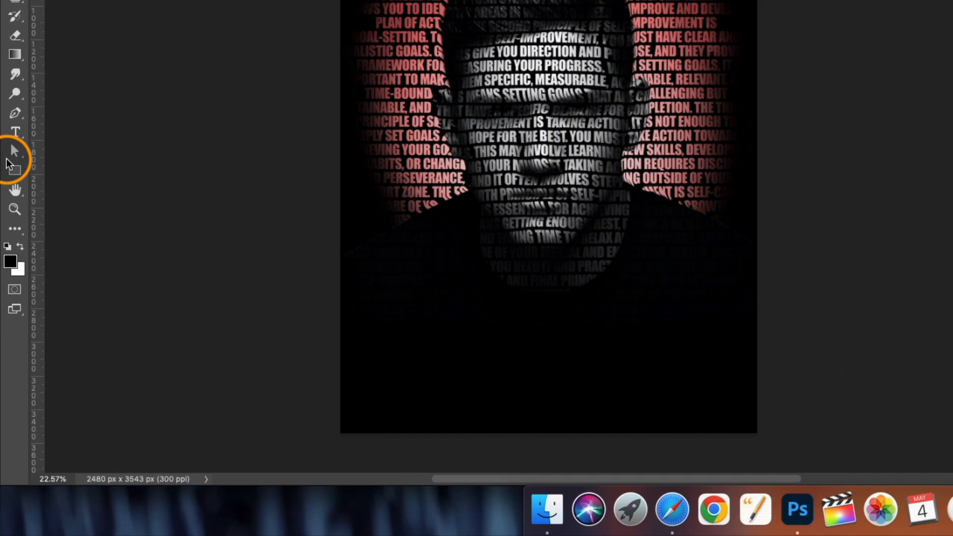
Add the text line "it never gets easier" beneath the portrait and center it horizontally on the poster.
{"action": "left_click", "coordinate": [9, 267]}
{"action": "left_click", "coordinate": [330, 410]}
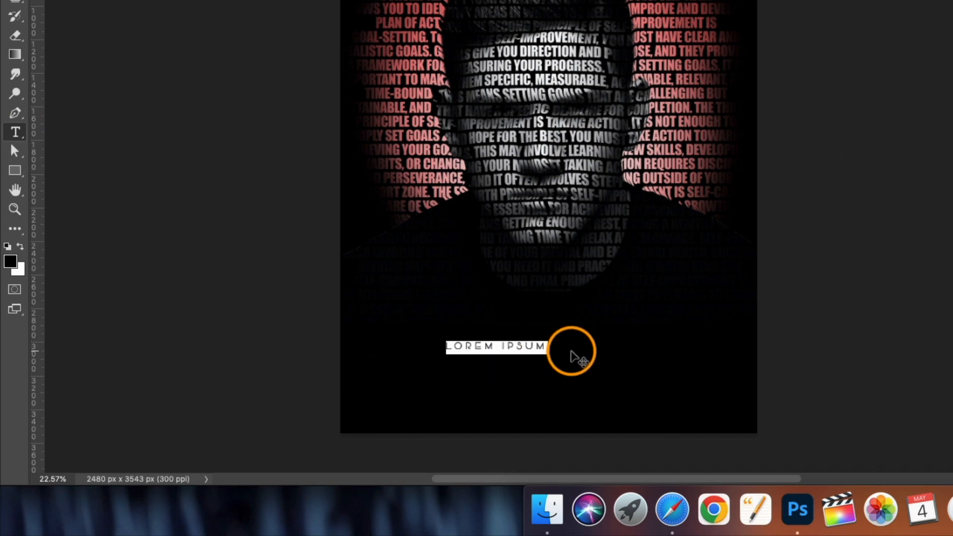
{"action": "key", "text": "BackSpace"}
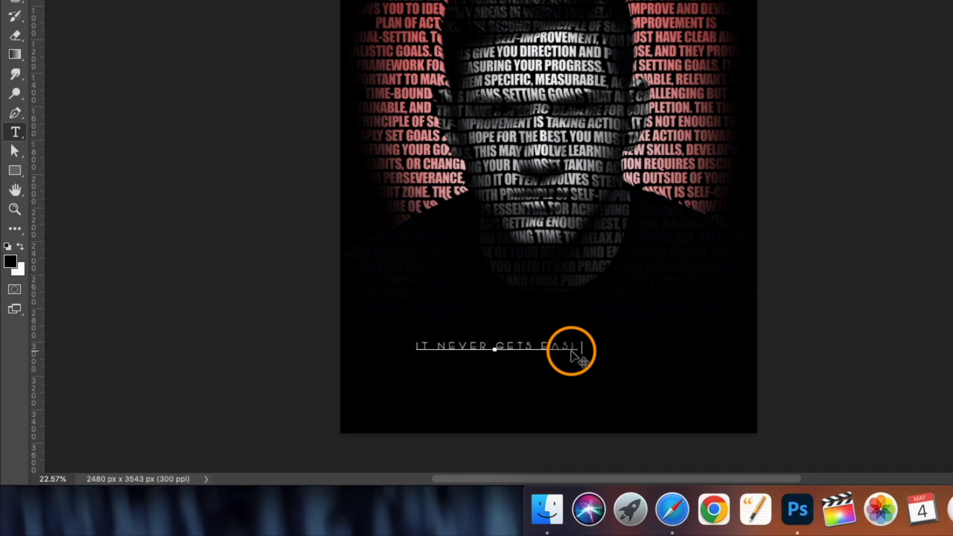
{"action": "type", "text": "it never gets easier"}
{"action": "left_click", "coordinate": [513, 154]}
{"action": "left_click", "coordinate": [10, 60]}
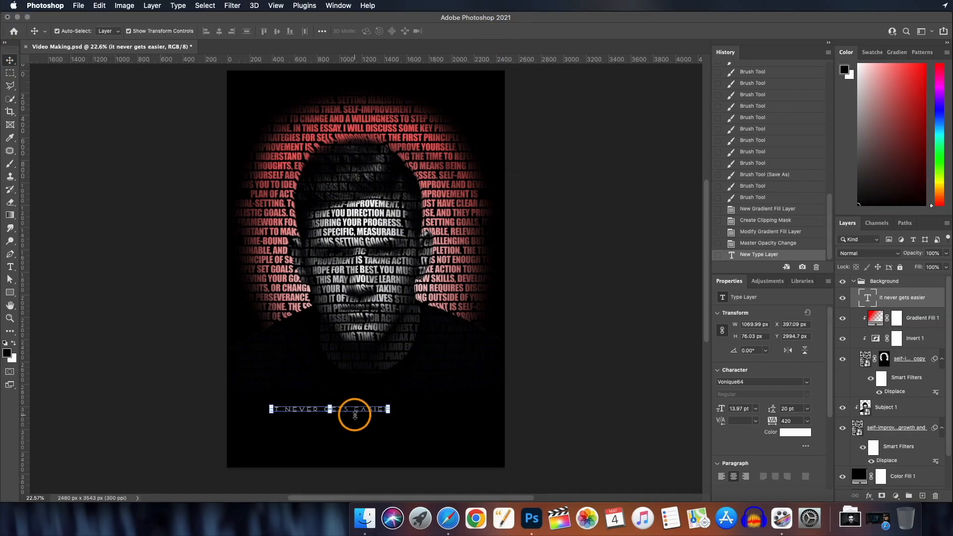
{"action": "left_click_drag", "start_coordinate": [533, 348], "coordinate": [588, 345]}
{"action": "left_click_drag", "start_coordinate": [392, 410], "coordinate": [393, 410]}
Set the tagline's font to Poppins ExtraBold.
{"action": "left_click", "coordinate": [806, 382]}
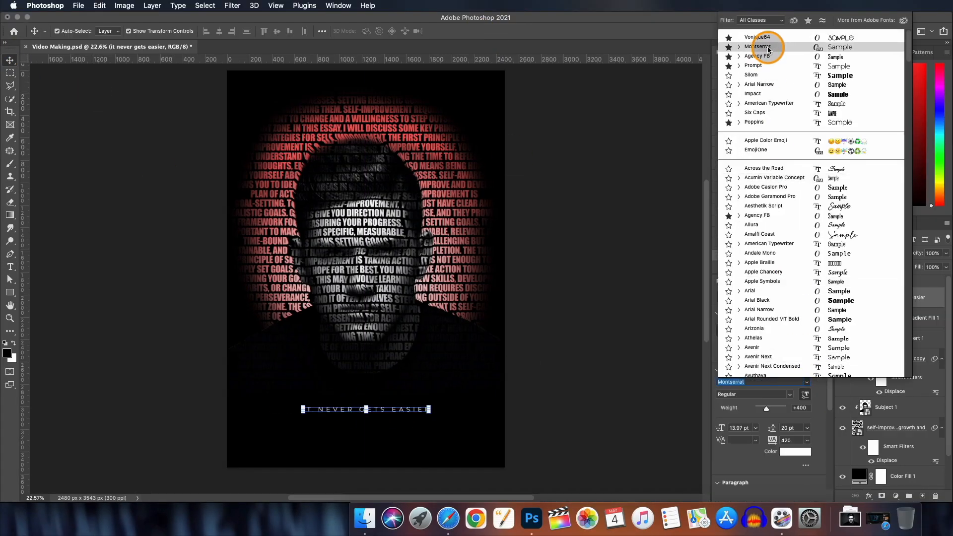
{"action": "left_click", "coordinate": [761, 122]}
{"action": "scroll", "coordinate": [415, 390], "scroll_direction": "up", "scroll_amount": 5}
{"action": "scroll", "coordinate": [415, 390], "scroll_direction": "down", "scroll_amount": 5}
{"action": "left_click", "coordinate": [807, 394]}
{"action": "left_click", "coordinate": [768, 479]}
{"action": "left_click", "coordinate": [807, 394]}
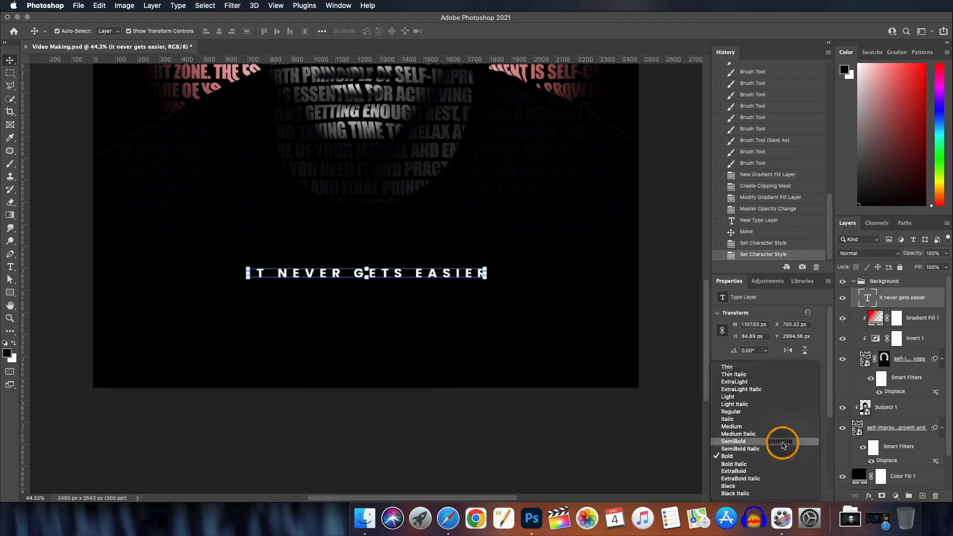
{"action": "left_click", "coordinate": [777, 470]}
Tighten the tagline's tracking to -40, set its size to 21 pt, and move it slightly up.
{"action": "left_click_drag", "start_coordinate": [774, 421], "coordinate": [725, 410]}
{"action": "left_click_drag", "start_coordinate": [773, 421], "coordinate": [768, 414]}
{"action": "left_click_drag", "start_coordinate": [378, 277], "coordinate": [375, 247]}
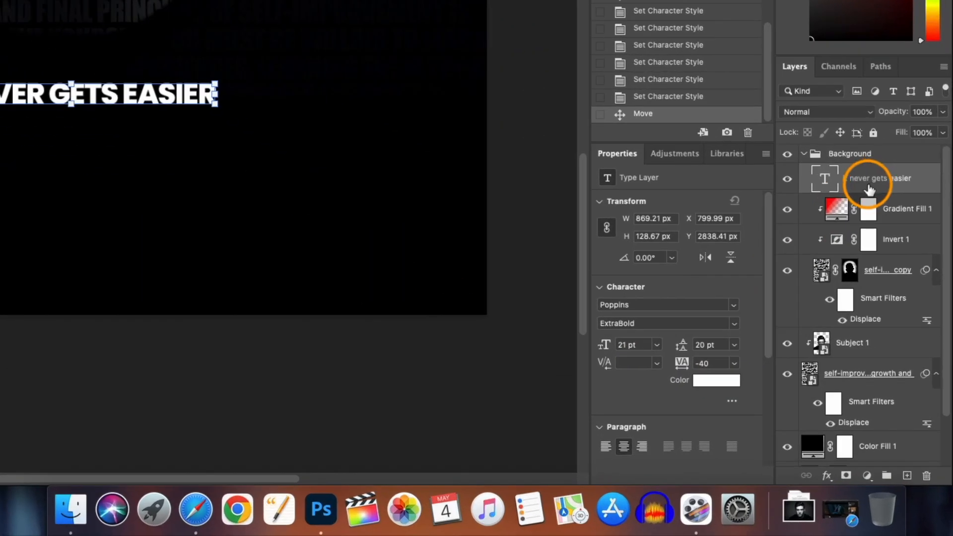
Convert the tagline to a shape and stretch the letters' lower anchor points down to about 390 px high.
{"action": "right_click", "coordinate": [869, 188]}
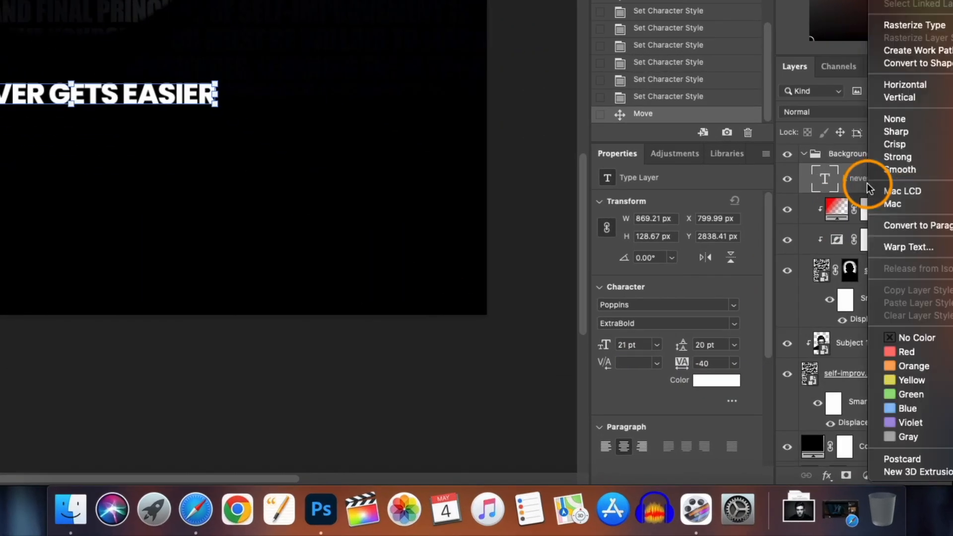
{"action": "left_click", "coordinate": [899, 63]}
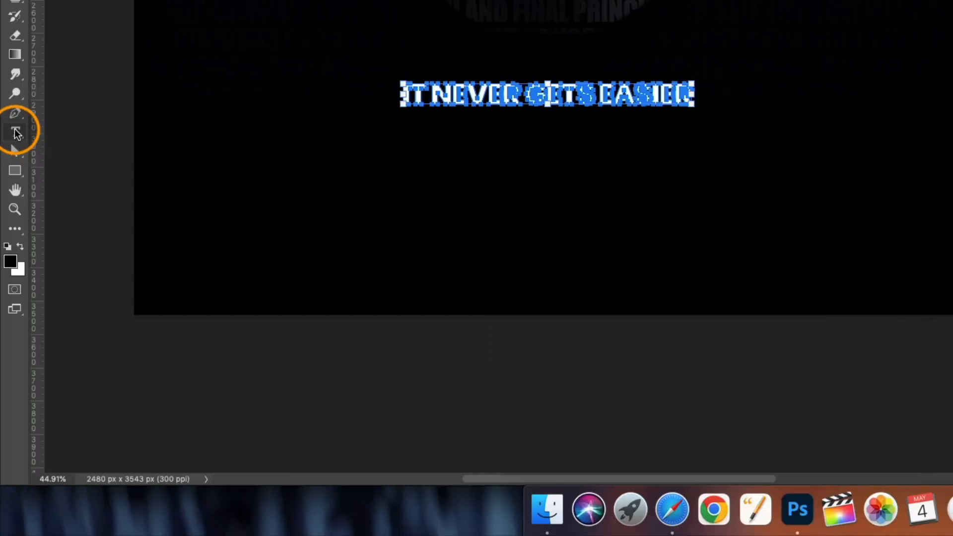
{"action": "left_click", "coordinate": [13, 152]}
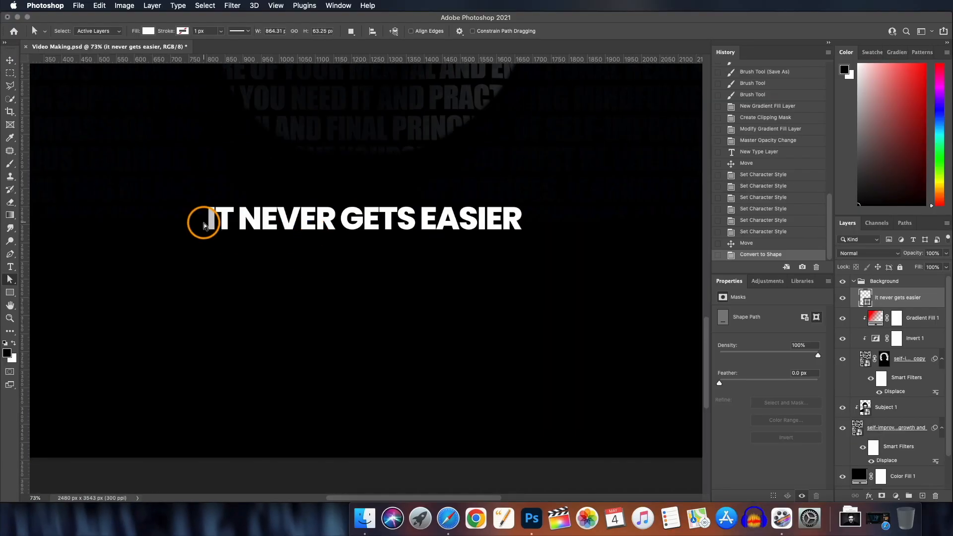
{"action": "left_click_drag", "start_coordinate": [204, 226], "coordinate": [527, 249]}
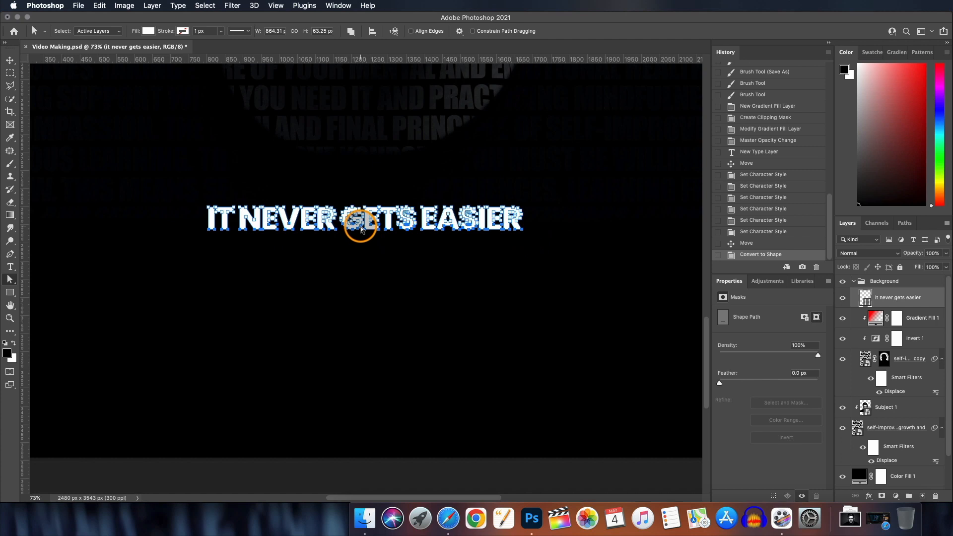
{"action": "left_click_drag", "start_coordinate": [361, 230], "coordinate": [357, 342]}
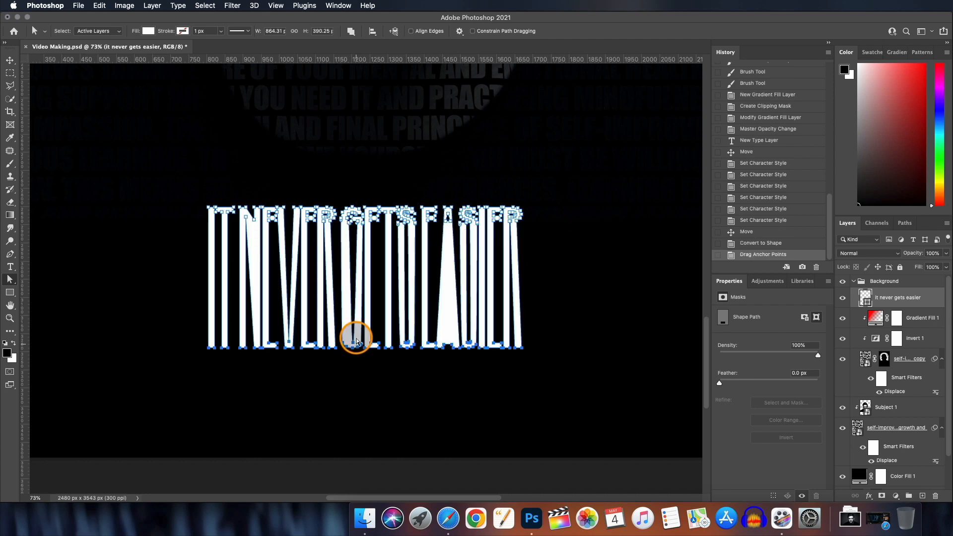
Move the tagline shape layer out of the Background group to the top of the layer stack.
{"action": "left_click", "coordinate": [10, 60]}
{"action": "left_click_drag", "start_coordinate": [905, 292], "coordinate": [889, 273]}
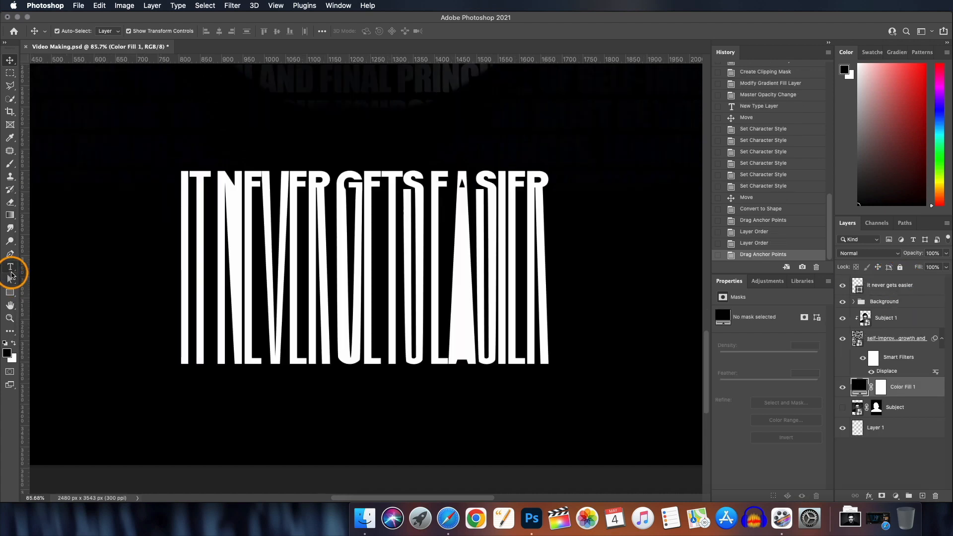
Add a second text line "you just get better" below the tagline and set it in Poppins SemiBold.
{"action": "left_click", "coordinate": [226, 386]}
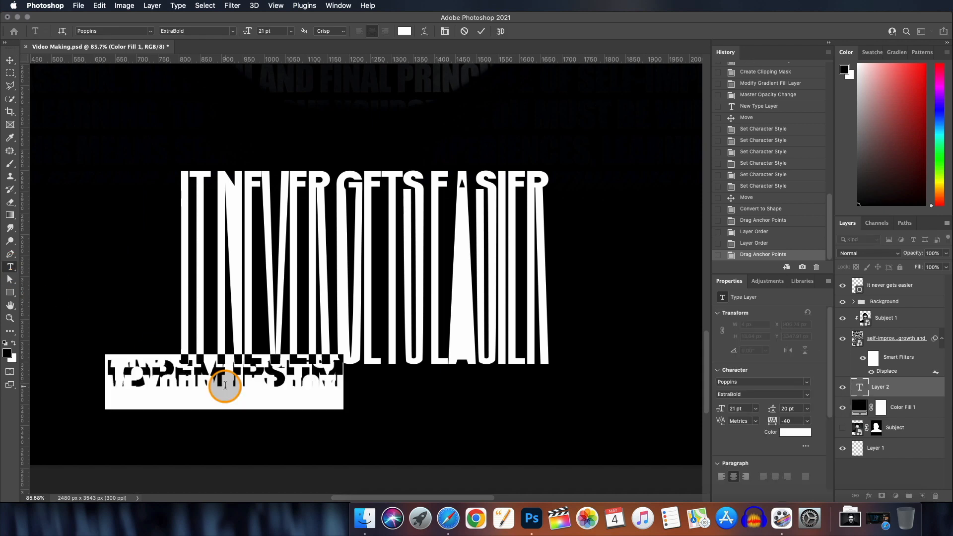
{"action": "type", "text": "you just get better"}
{"action": "left_click", "coordinate": [479, 31]}
{"action": "left_click", "coordinate": [805, 394]}
{"action": "left_click", "coordinate": [734, 465]}
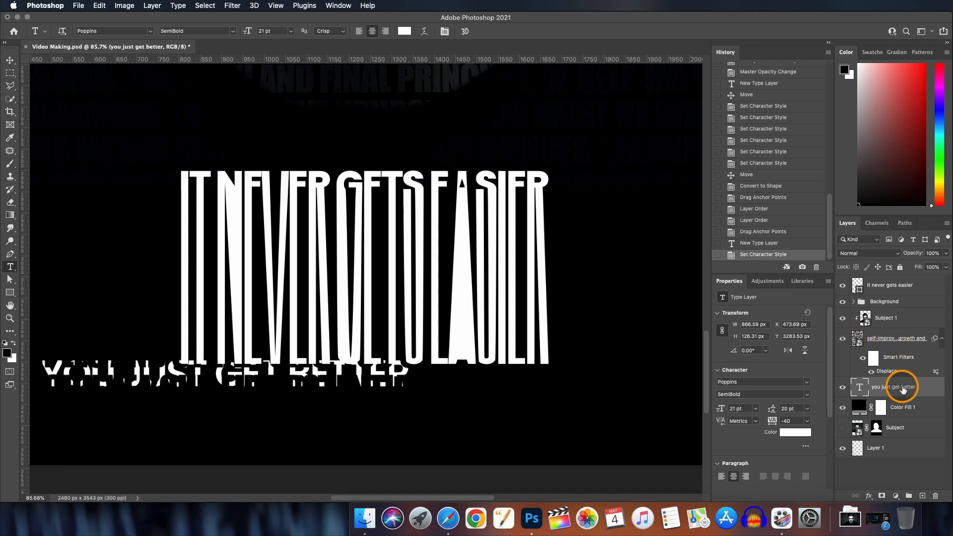
Move the new text layer above the Background group and position the line directly beneath the stretched tagline.
{"action": "left_click_drag", "start_coordinate": [903, 389], "coordinate": [897, 296]}
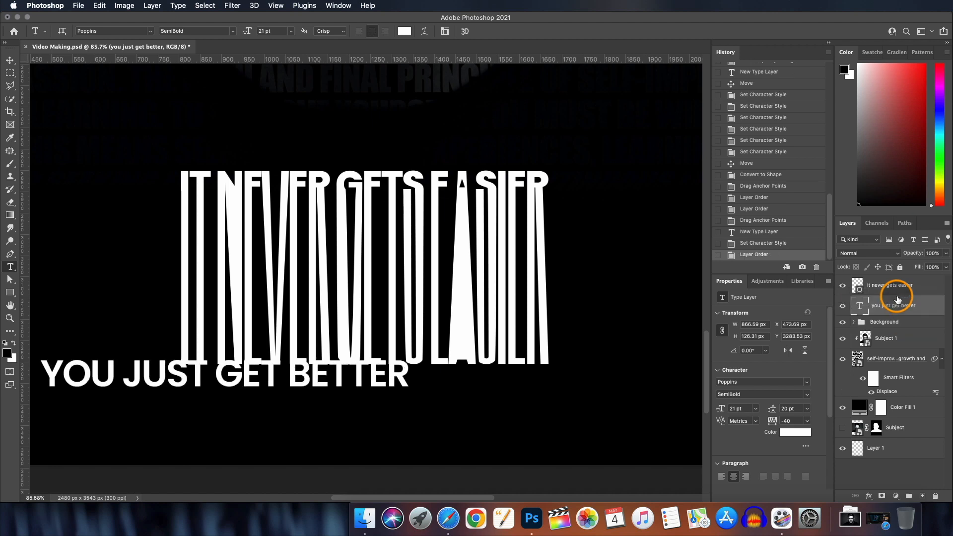
{"action": "left_click", "coordinate": [9, 60]}
{"action": "left_click_drag", "start_coordinate": [150, 385], "coordinate": [290, 398]}
{"action": "scroll", "coordinate": [418, 343], "scroll_direction": "down", "scroll_amount": 5}
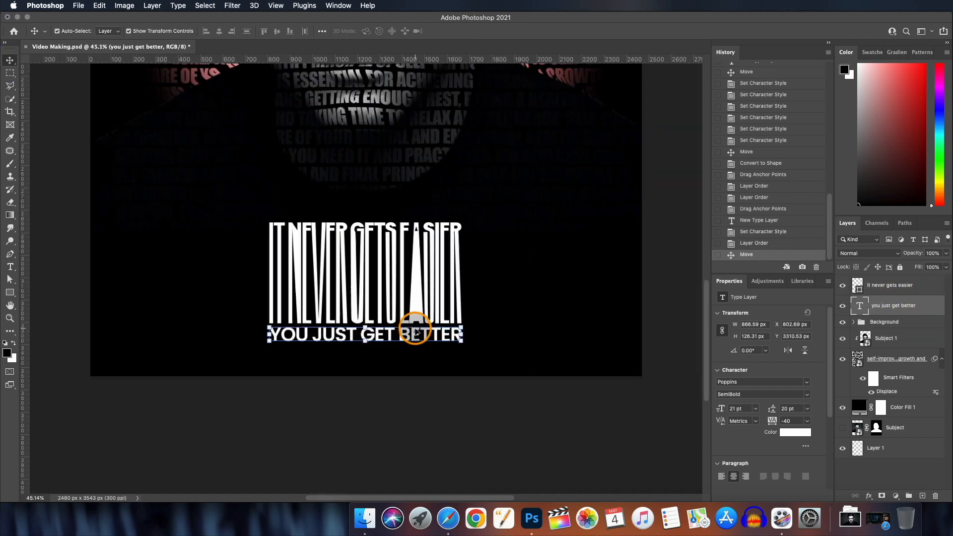
Set the "you just get better" line to Poppins Regular, loosen its tracking to span the tagline's width, and nudge it up.
{"action": "scroll", "coordinate": [416, 328], "scroll_direction": "up", "scroll_amount": 3}
{"action": "left_click", "coordinate": [795, 395]}
{"action": "left_click", "coordinate": [754, 449]}
{"action": "left_click", "coordinate": [790, 395]}
{"action": "left_click", "coordinate": [754, 434]}
{"action": "left_click_drag", "start_coordinate": [769, 422], "coordinate": [773, 423]}
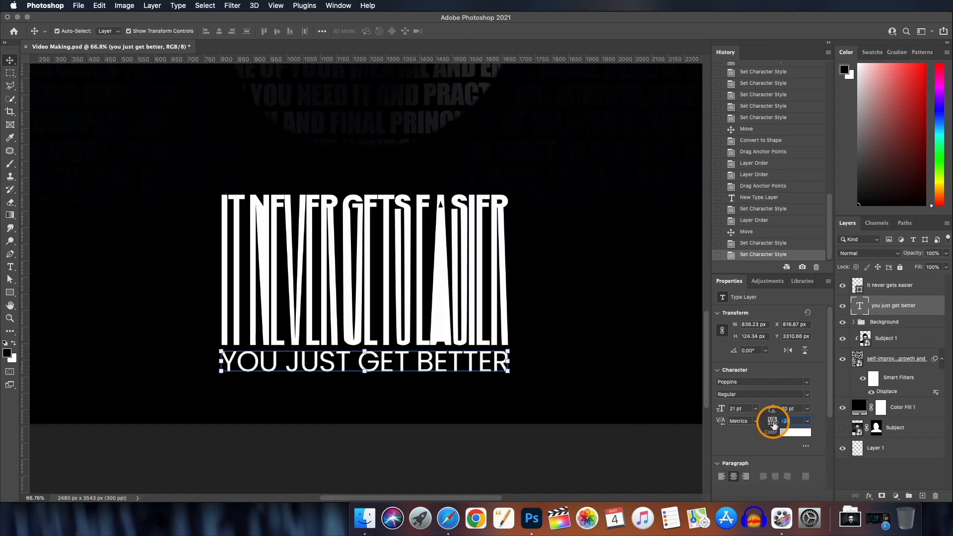
{"action": "left_click", "coordinate": [380, 376]}
{"action": "left_click", "coordinate": [373, 370]}
{"action": "key", "text": "shift+Up"}
Combine the tagline shape and the "you just get better" text layer into one smart object.
{"action": "left_click", "coordinate": [484, 348]}
{"action": "scroll", "coordinate": [486, 348], "scroll_direction": "down", "scroll_amount": 5}
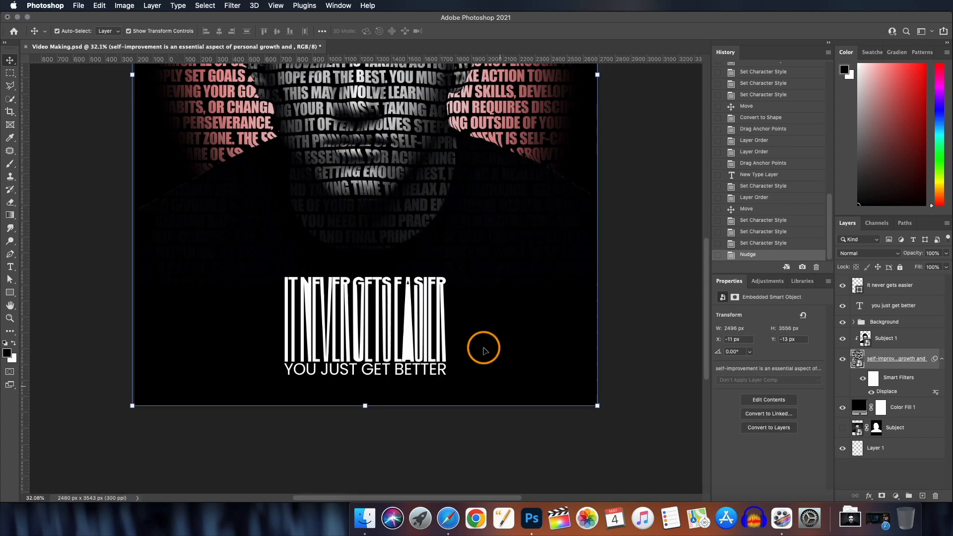
{"action": "left_click", "coordinate": [930, 288]}
{"action": "left_click", "coordinate": [925, 307], "text": "shift"}
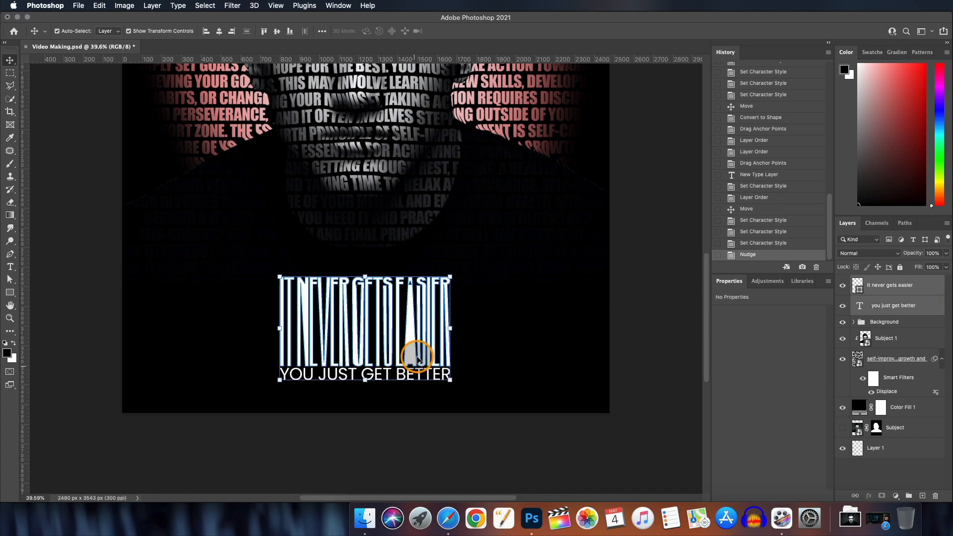
{"action": "right_click", "coordinate": [926, 287]}
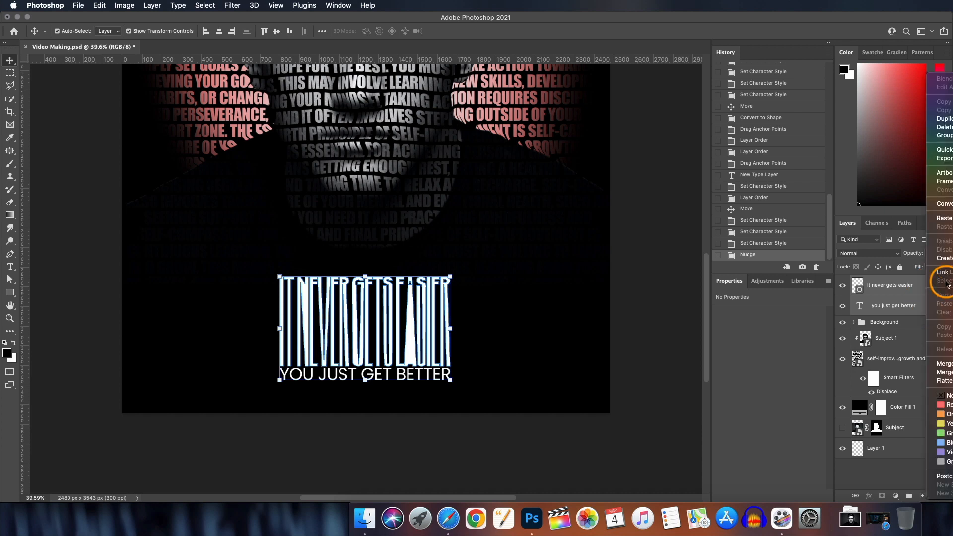
{"action": "left_click", "coordinate": [945, 208]}
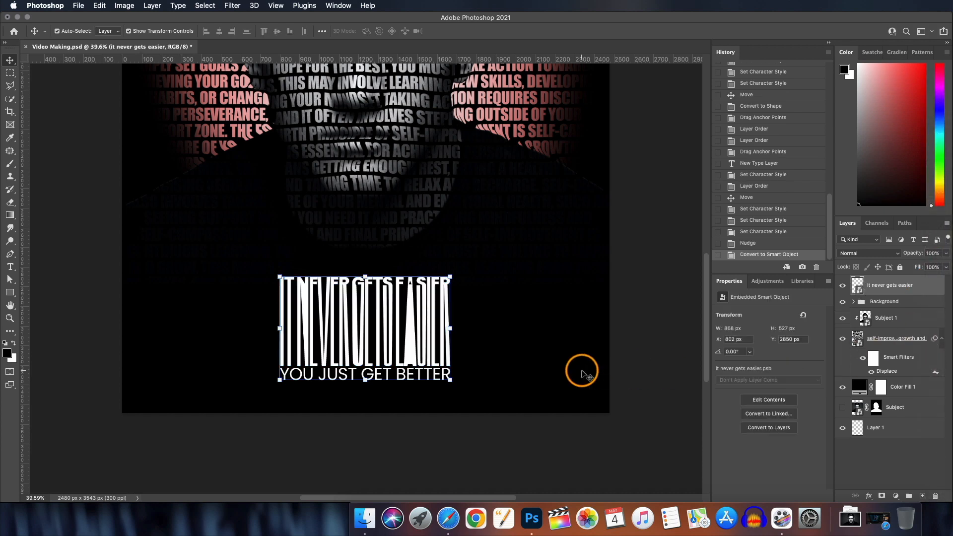
Scale the tagline smart object down to about 584 px wide, keeping it centred near the poster's lower edge.
{"action": "left_click_drag", "start_coordinate": [450, 277], "coordinate": [432, 288]}
{"action": "left_click", "coordinate": [484, 31]}
{"action": "left_click", "coordinate": [416, 323]}
{"action": "left_click", "coordinate": [418, 326]}
{"action": "scroll", "coordinate": [421, 348], "scroll_direction": "down", "scroll_amount": 5}
{"action": "scroll", "coordinate": [421, 356], "scroll_direction": "up", "scroll_amount": 3}
{"action": "left_click_drag", "start_coordinate": [398, 354], "coordinate": [393, 357]}
{"action": "key", "text": "Return"}
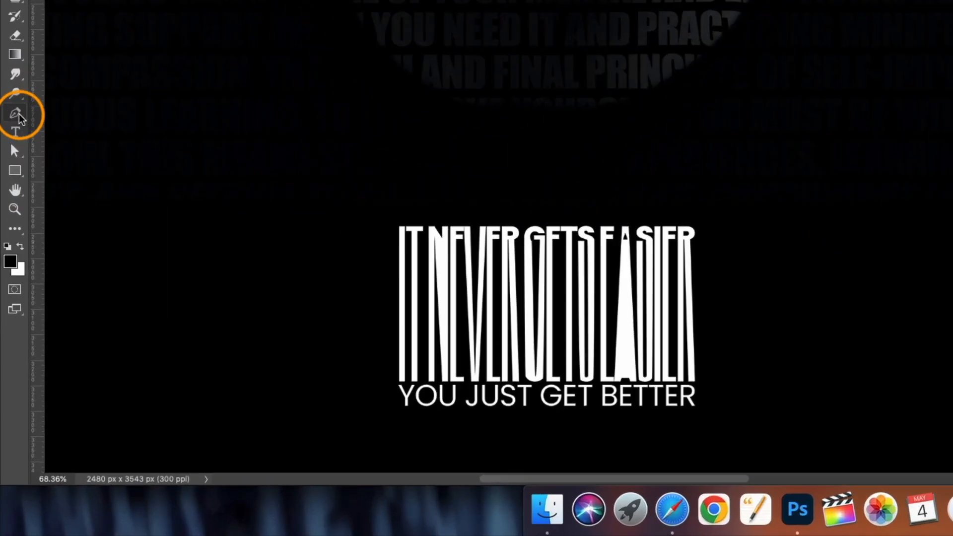
Draw a closed Pen path around the tagline's lower half, with a top edge arching across the middle of the stretched letters.
{"action": "left_click", "coordinate": [10, 253]}
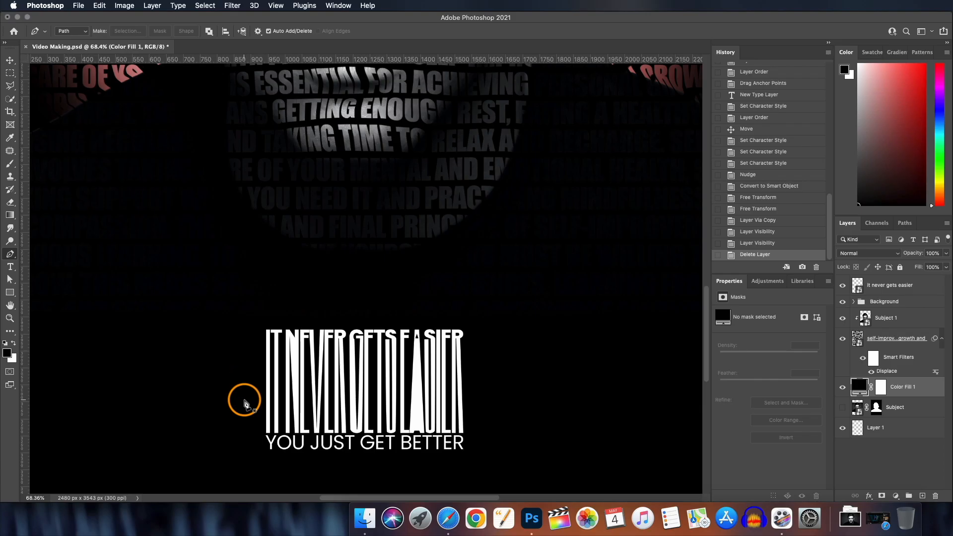
{"action": "left_click", "coordinate": [367, 329]}
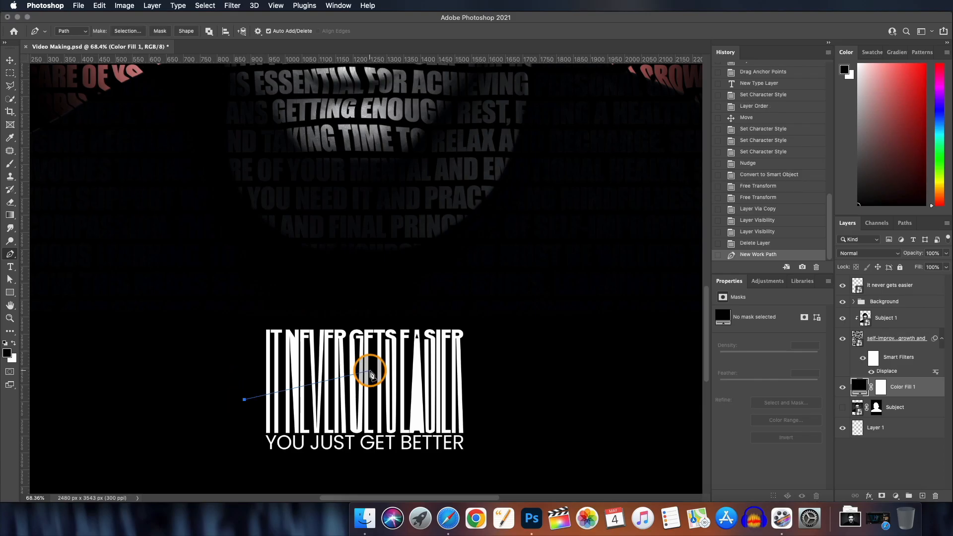
{"action": "left_click_drag", "start_coordinate": [370, 371], "coordinate": [402, 369]}
{"action": "left_click", "coordinate": [493, 392]}
{"action": "left_click", "coordinate": [491, 474]}
{"action": "left_click", "coordinate": [244, 470]}
{"action": "left_click", "coordinate": [245, 399]}
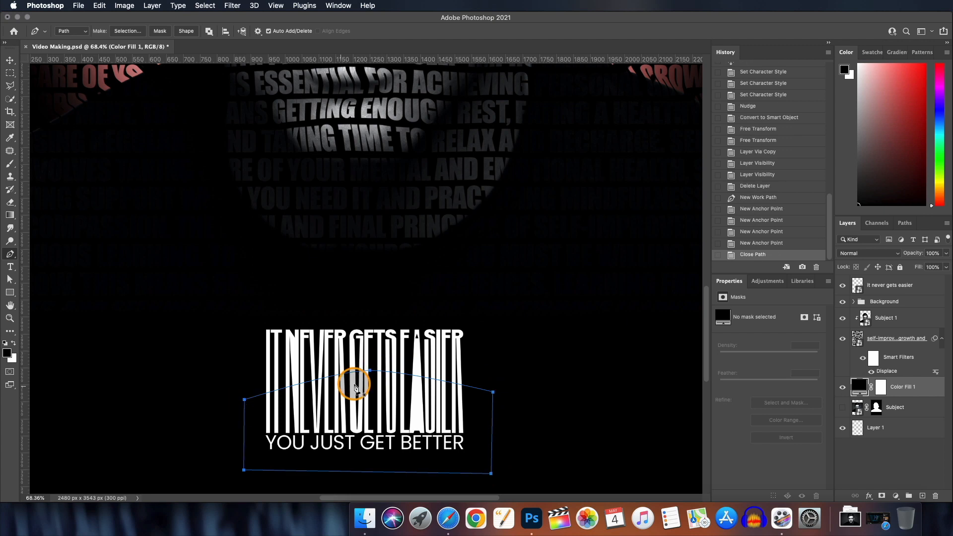
Lengthen both direction handles of the path's top middle anchor to smooth the arch across the letters.
{"action": "scroll", "coordinate": [354, 385], "scroll_direction": "up", "scroll_amount": 5}
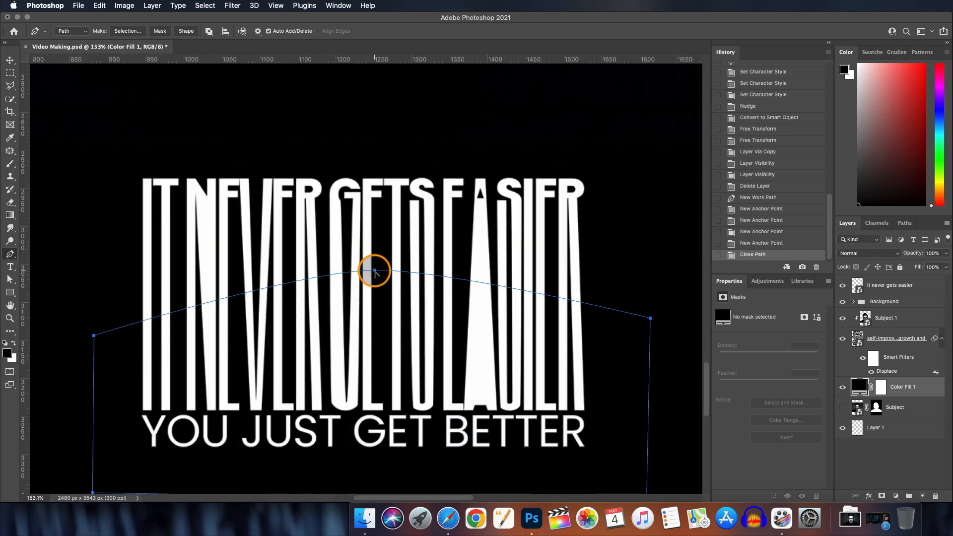
{"action": "left_click_drag", "start_coordinate": [375, 270], "coordinate": [414, 269]}
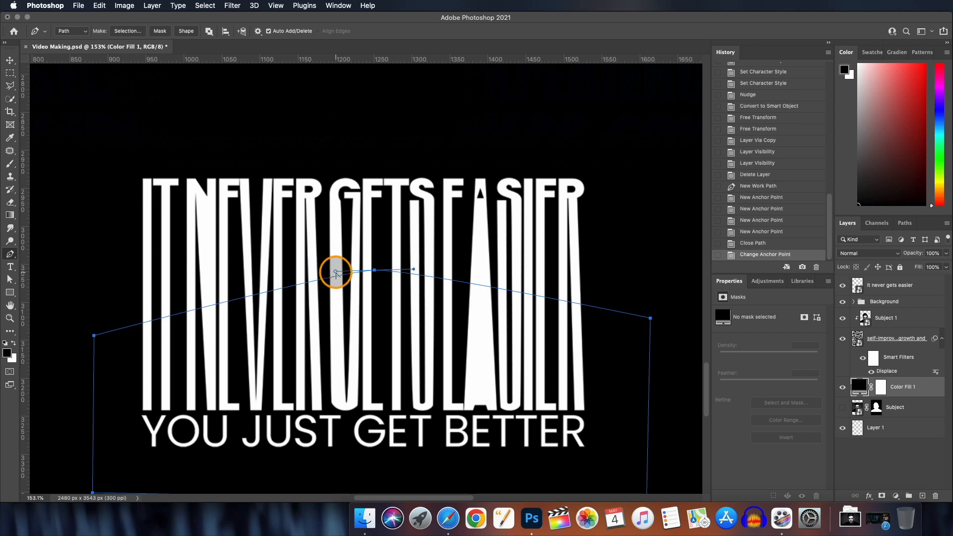
{"action": "left_click_drag", "start_coordinate": [322, 274], "coordinate": [227, 275]}
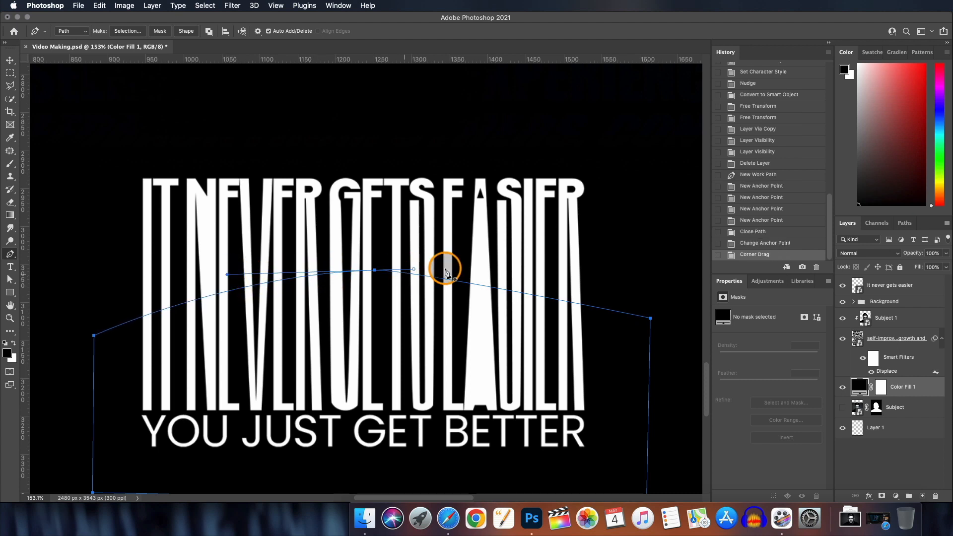
{"action": "left_click_drag", "start_coordinate": [414, 269], "coordinate": [504, 268]}
{"action": "key", "text": "super+minus"}
{"action": "key", "text": "super+minus"}
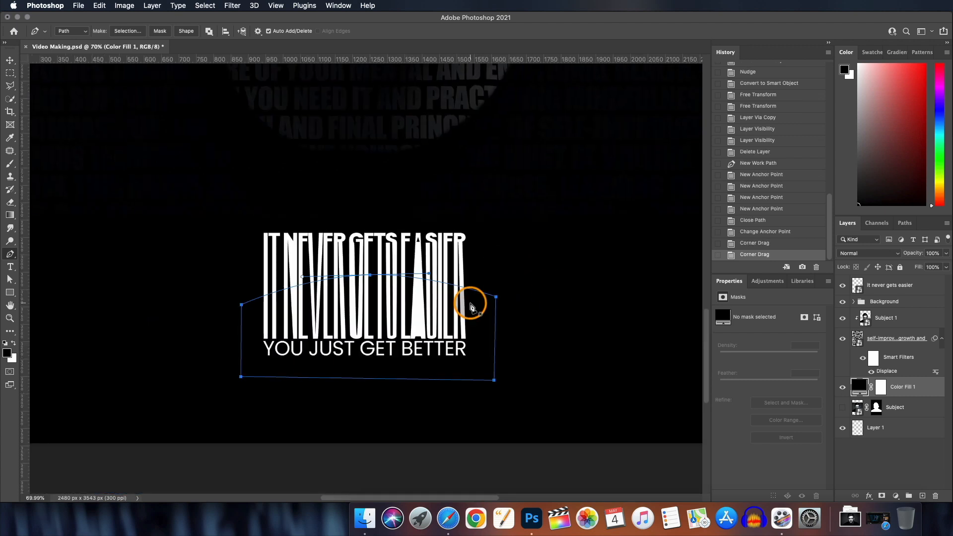
Turn the path into a new selection with 0 px feather and add it as a layer mask on the tagline smart object.
{"action": "right_click", "coordinate": [427, 295]}
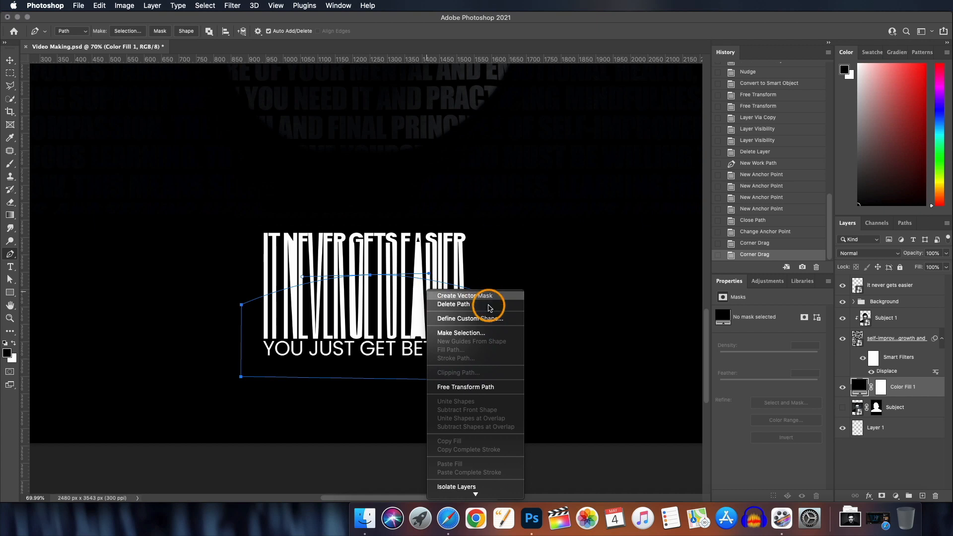
{"action": "left_click", "coordinate": [461, 333]}
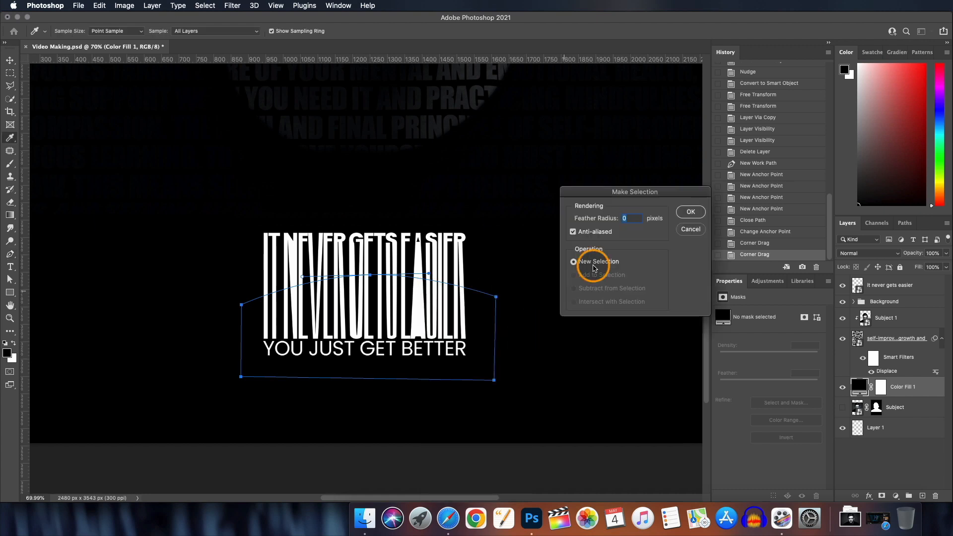
{"action": "left_click", "coordinate": [687, 213]}
{"action": "left_click", "coordinate": [879, 287]}
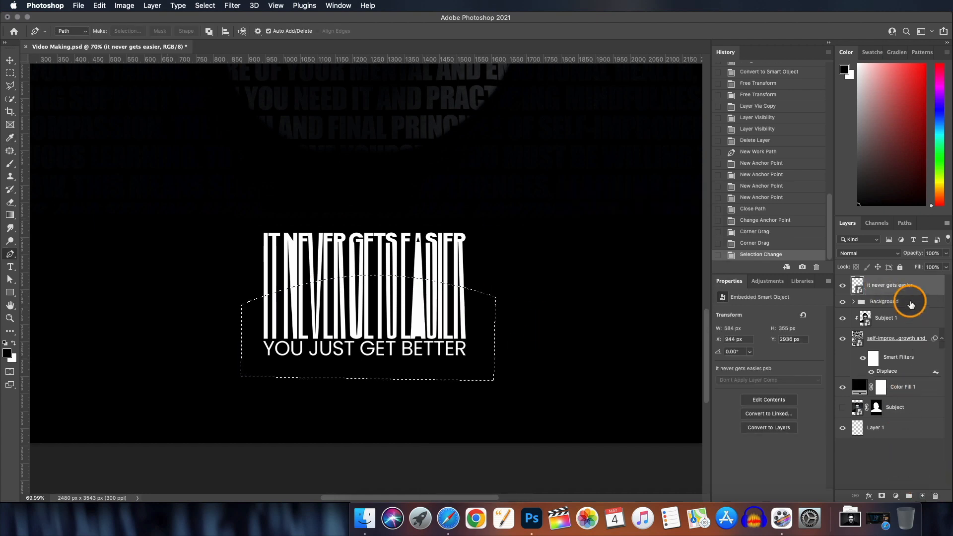
{"action": "left_click", "coordinate": [881, 495]}
Duplicate the masked tagline layer and invert the copy's mask so it covers the area above the arch.
{"action": "left_click", "coordinate": [921, 284]}
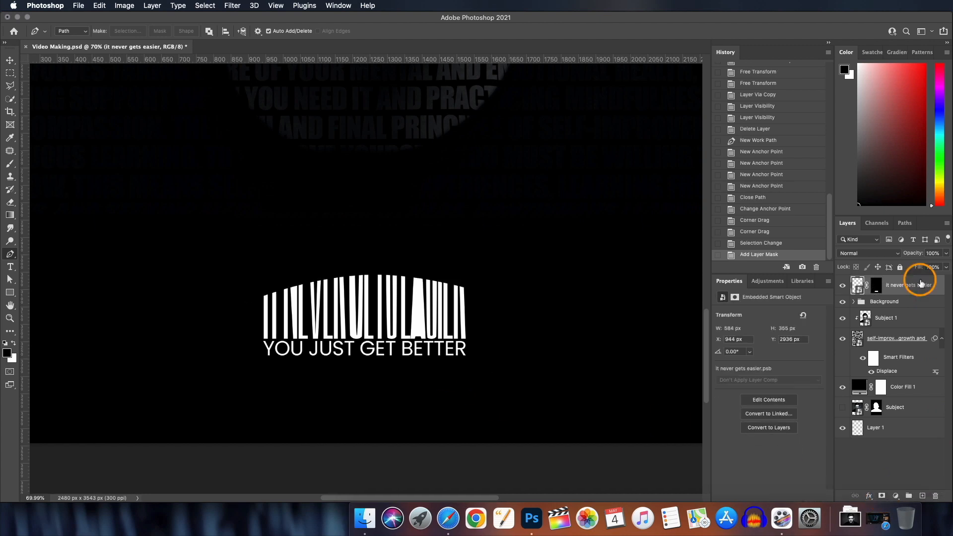
{"action": "key", "text": "super+j"}
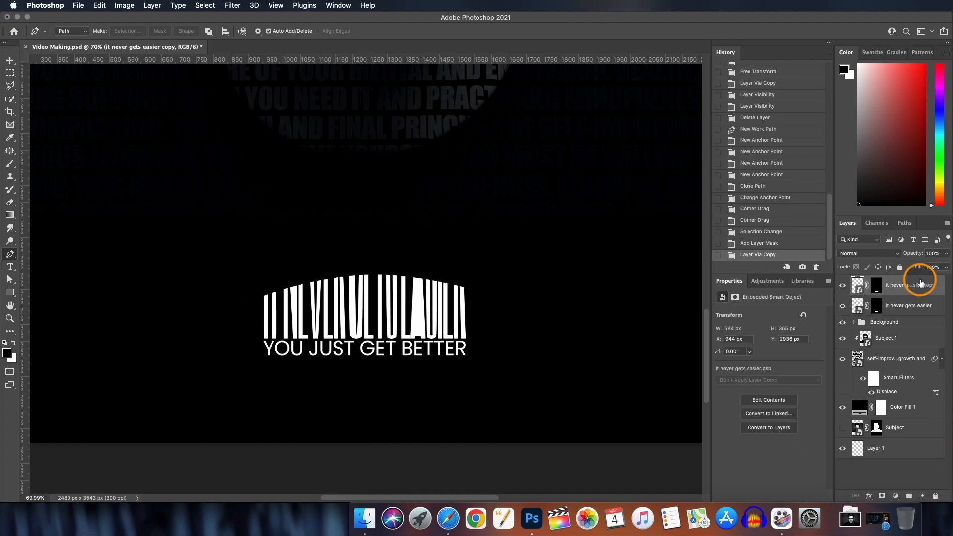
{"action": "left_click", "coordinate": [878, 288]}
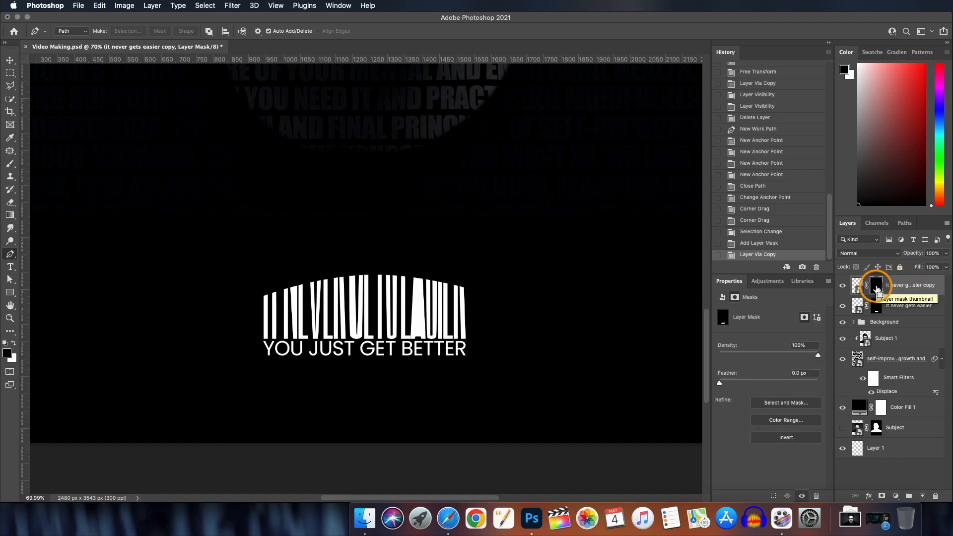
{"action": "key", "text": "super+i"}
Paint a soft shadow below the arch on the original tagline layer's mask with a black 175 px brush.
{"action": "scroll", "coordinate": [361, 284], "scroll_direction": "up", "scroll_amount": 1}
{"action": "left_click", "coordinate": [10, 164]}
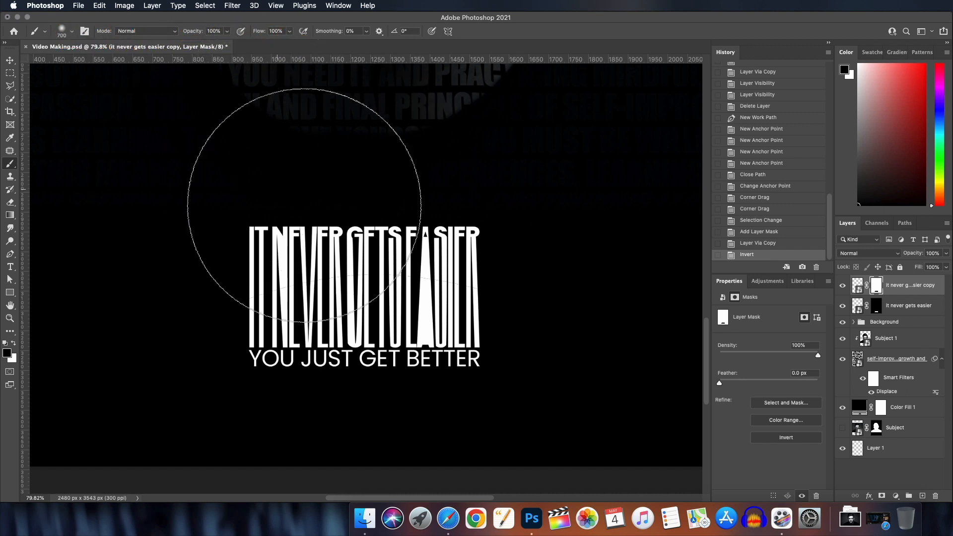
{"action": "key", "text": "bracketleft"}
{"action": "key", "text": "bracketleft"}
{"action": "key", "text": "bracketleft"}
{"action": "key", "text": "bracketleft"}
{"action": "key", "text": "bracketleft"}
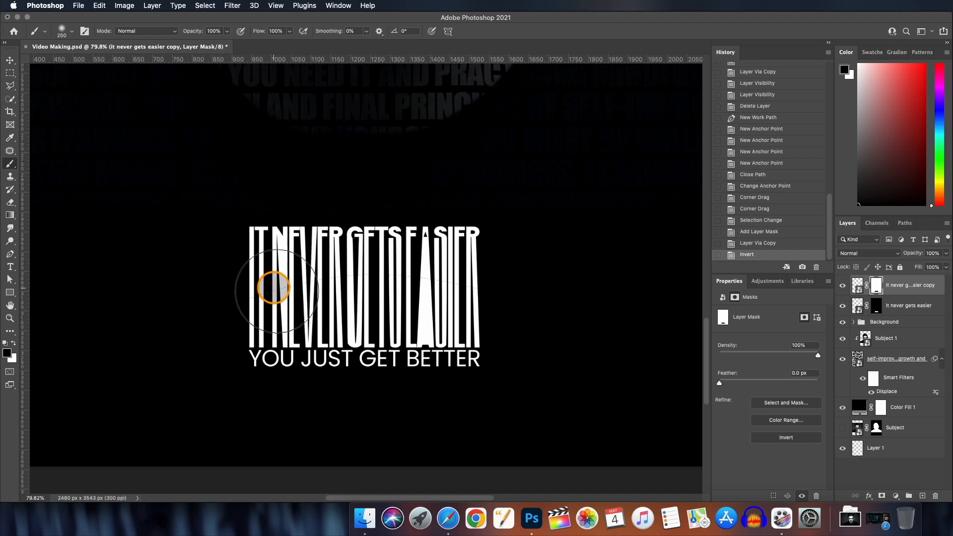
{"action": "key", "text": "bracketleft"}
{"action": "key", "text": "bracketleft"}
{"action": "left_click", "coordinate": [919, 304]}
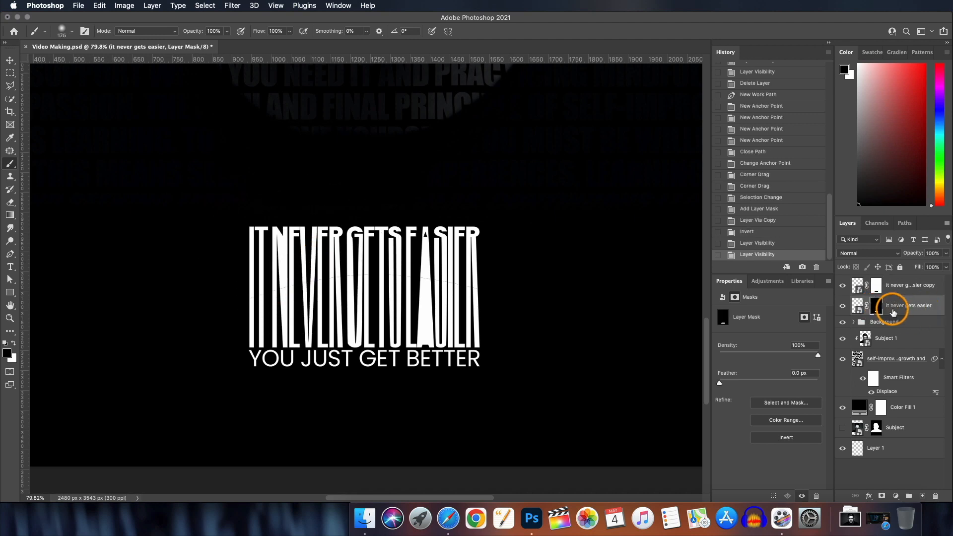
{"action": "mouse_move", "coordinate": [213, 306]}
{"action": "left_mouse_down"}
{"action": "mouse_move", "coordinate": [266, 270]}
{"action": "mouse_move", "coordinate": [381, 252]}
{"action": "mouse_move", "coordinate": [553, 296]}
{"action": "mouse_move", "coordinate": [318, 268]}
{"action": "mouse_move", "coordinate": [238, 293]}
{"action": "left_mouse_up"}
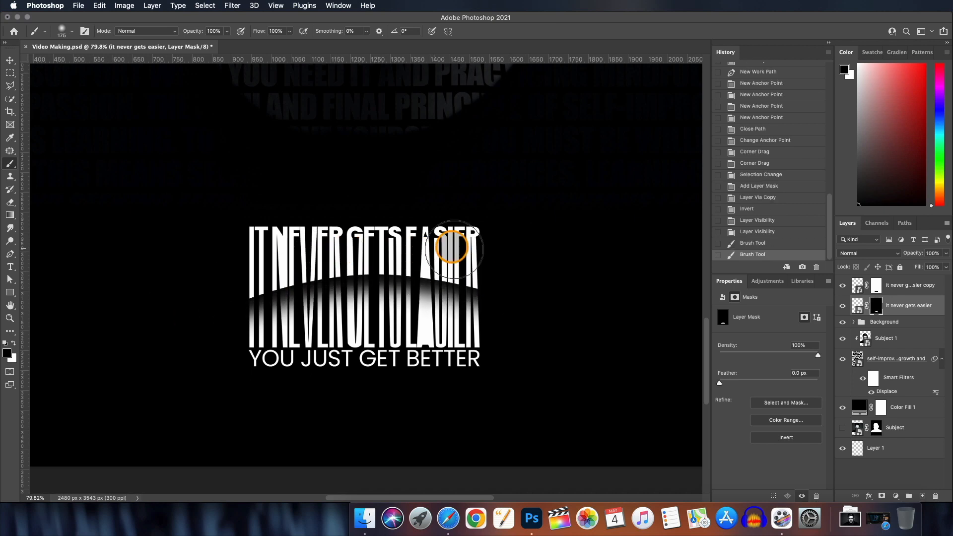
{"action": "left_click_drag", "start_coordinate": [454, 249], "coordinate": [258, 255]}
{"action": "left_click_drag", "start_coordinate": [259, 255], "coordinate": [556, 253]}
Lower the opacity of both masked tagline layers to 90%.
{"action": "scroll", "coordinate": [585, 253], "scroll_direction": "down", "scroll_amount": 3}
{"action": "scroll", "coordinate": [538, 311], "scroll_direction": "down", "scroll_amount": 2}
{"action": "left_click", "coordinate": [10, 60]}
{"action": "left_click", "coordinate": [484, 324]}
{"action": "scroll", "coordinate": [484, 324], "scroll_direction": "down", "scroll_amount": 2}
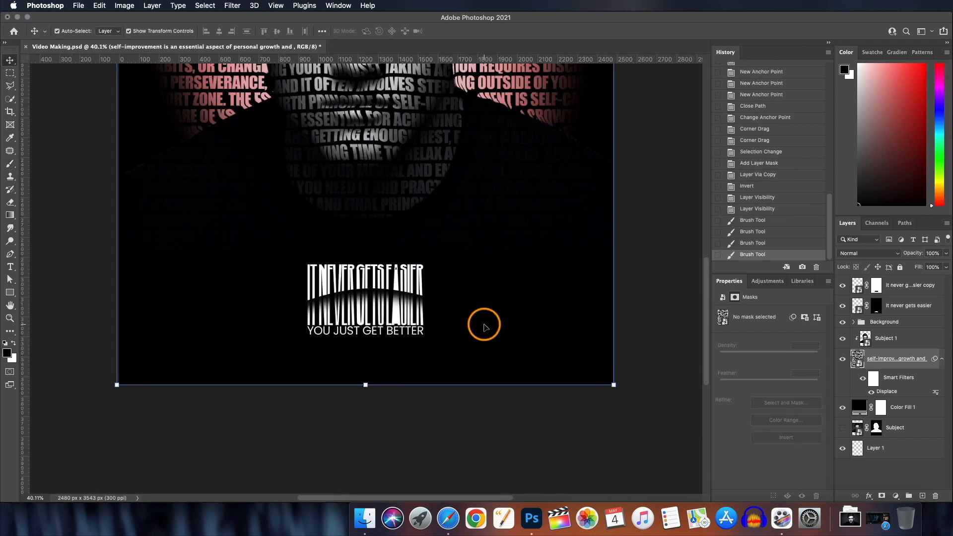
{"action": "left_click", "coordinate": [902, 285]}
{"action": "left_click", "coordinate": [902, 306], "text": "shift"}
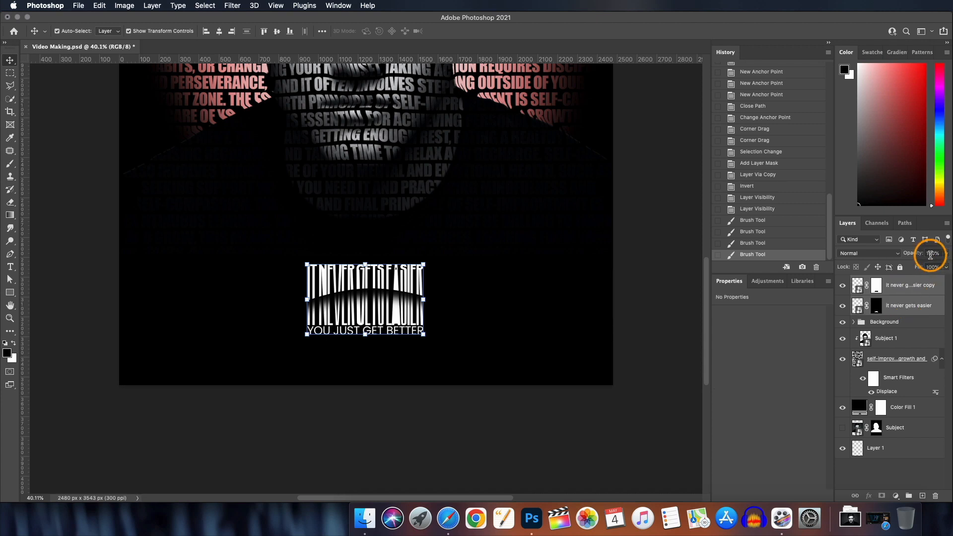
{"action": "mouse_move", "coordinate": [917, 253]}
{"action": "left_mouse_down"}
{"action": "mouse_move", "coordinate": [902, 260]}
{"action": "mouse_move", "coordinate": [921, 255]}
{"action": "left_mouse_up"}
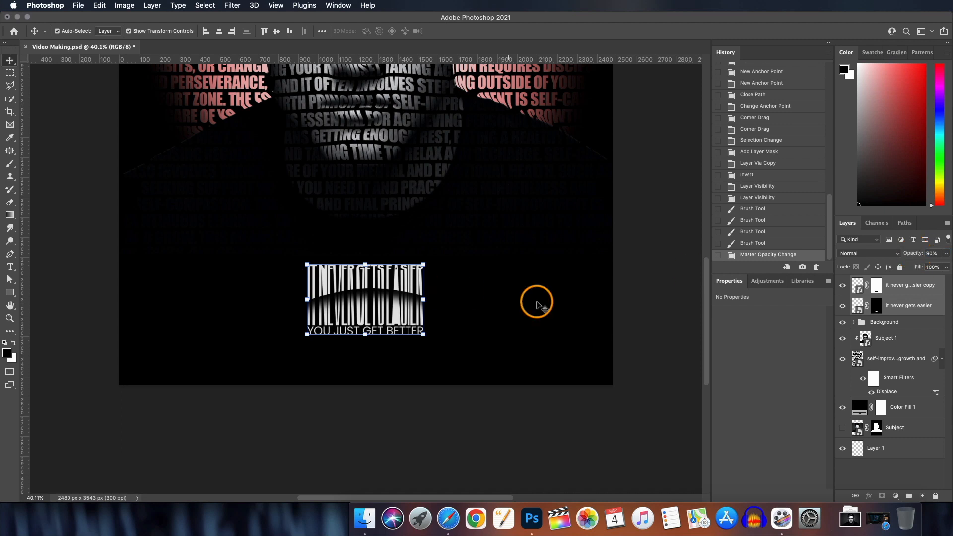